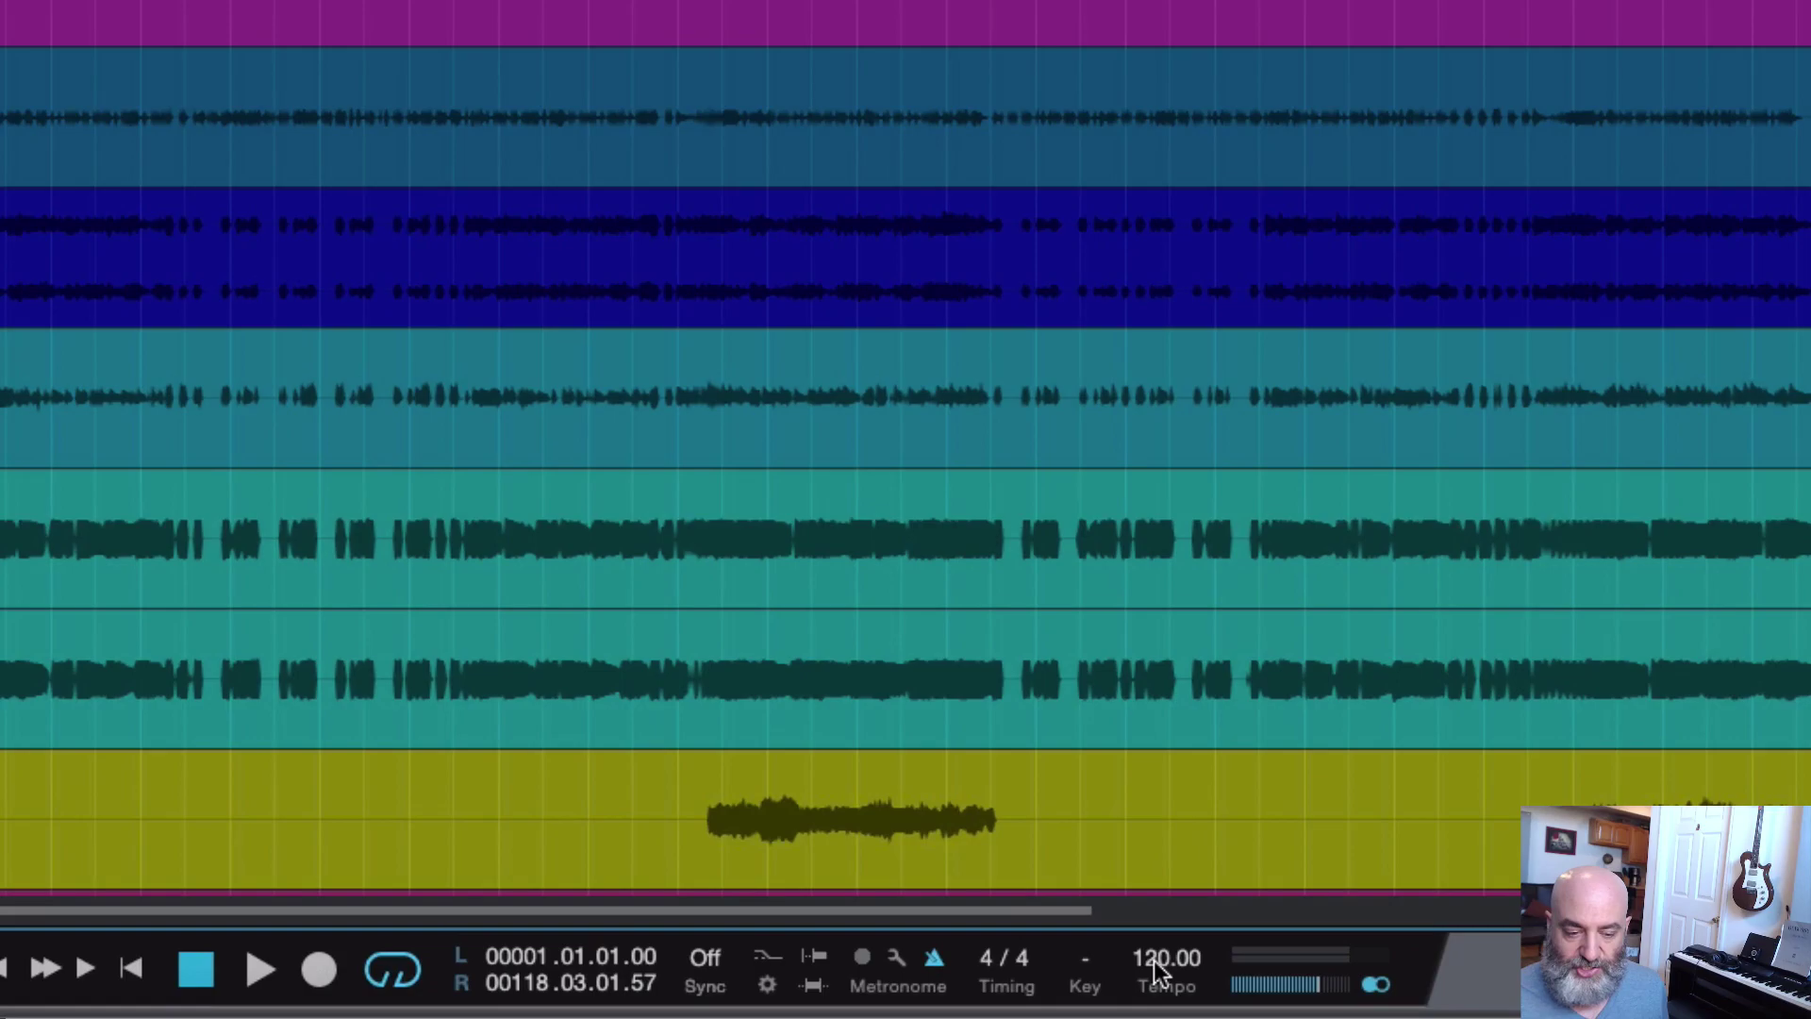
Step: Keep the song tempo at 120 and the track following it, leaving the event's file tempo unset
left_click(1179, 962)
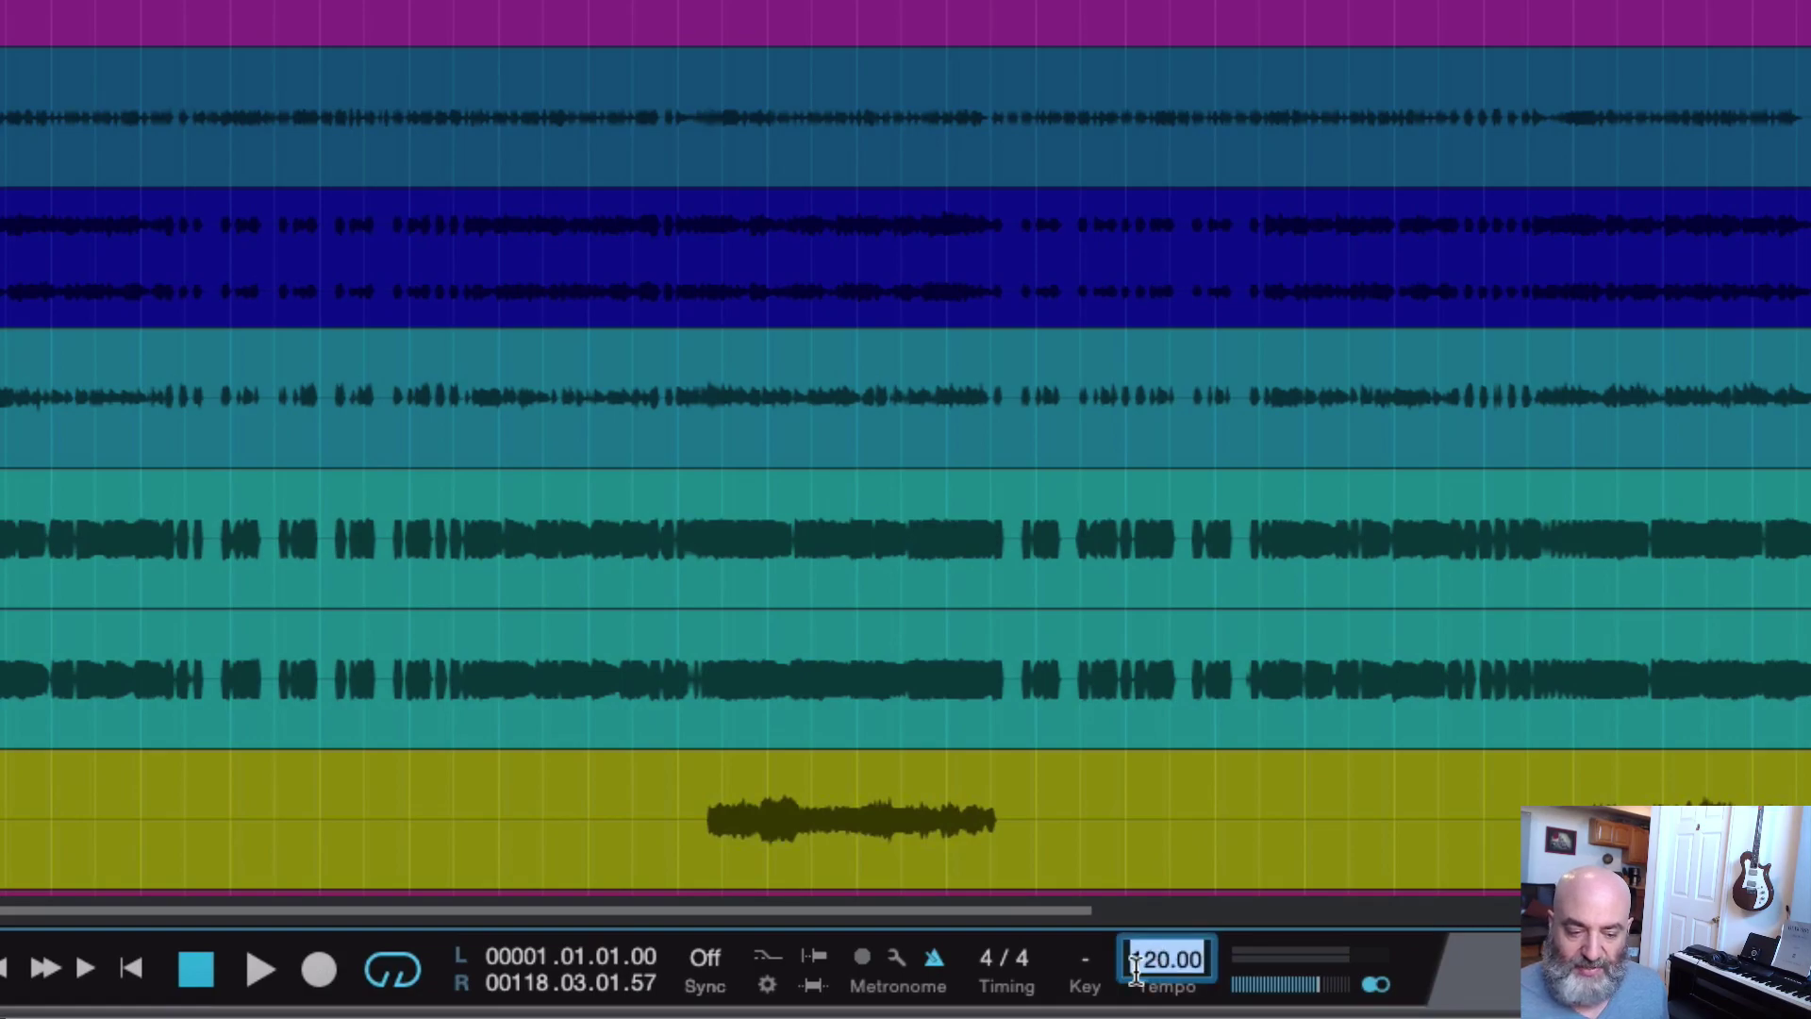
key("Return")
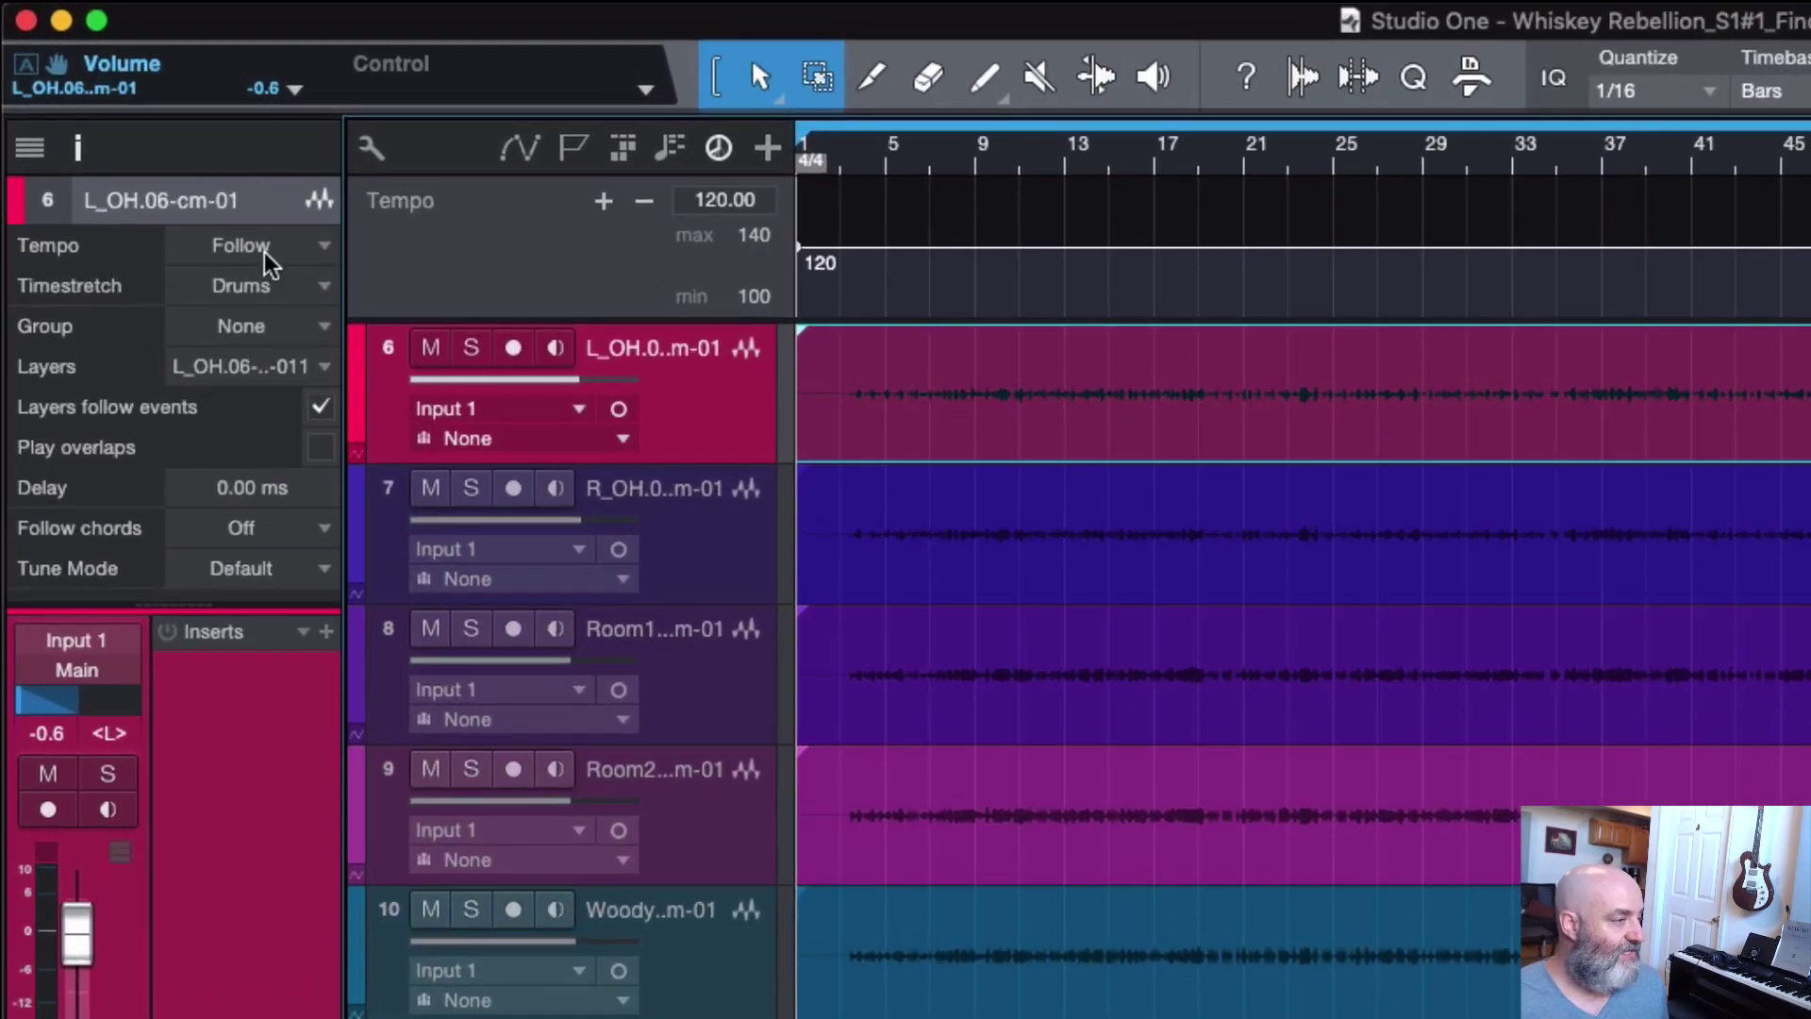
left_click(267, 247)
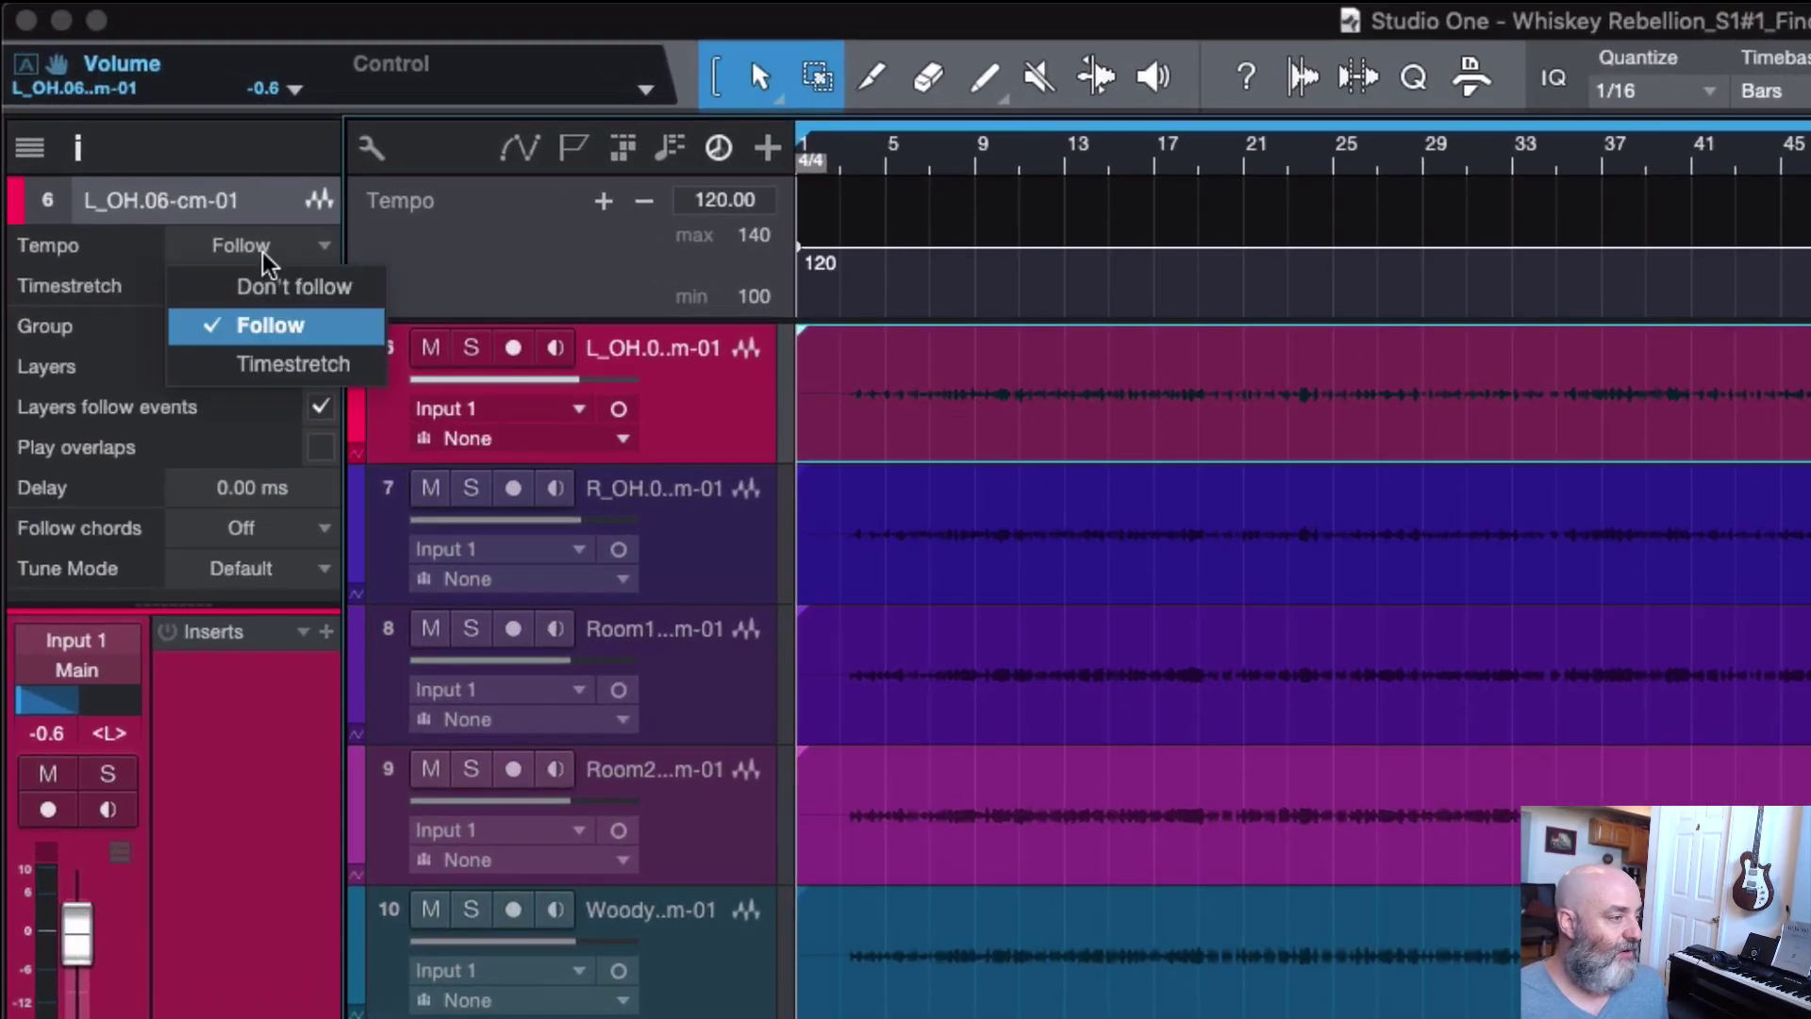
left_click(267, 326)
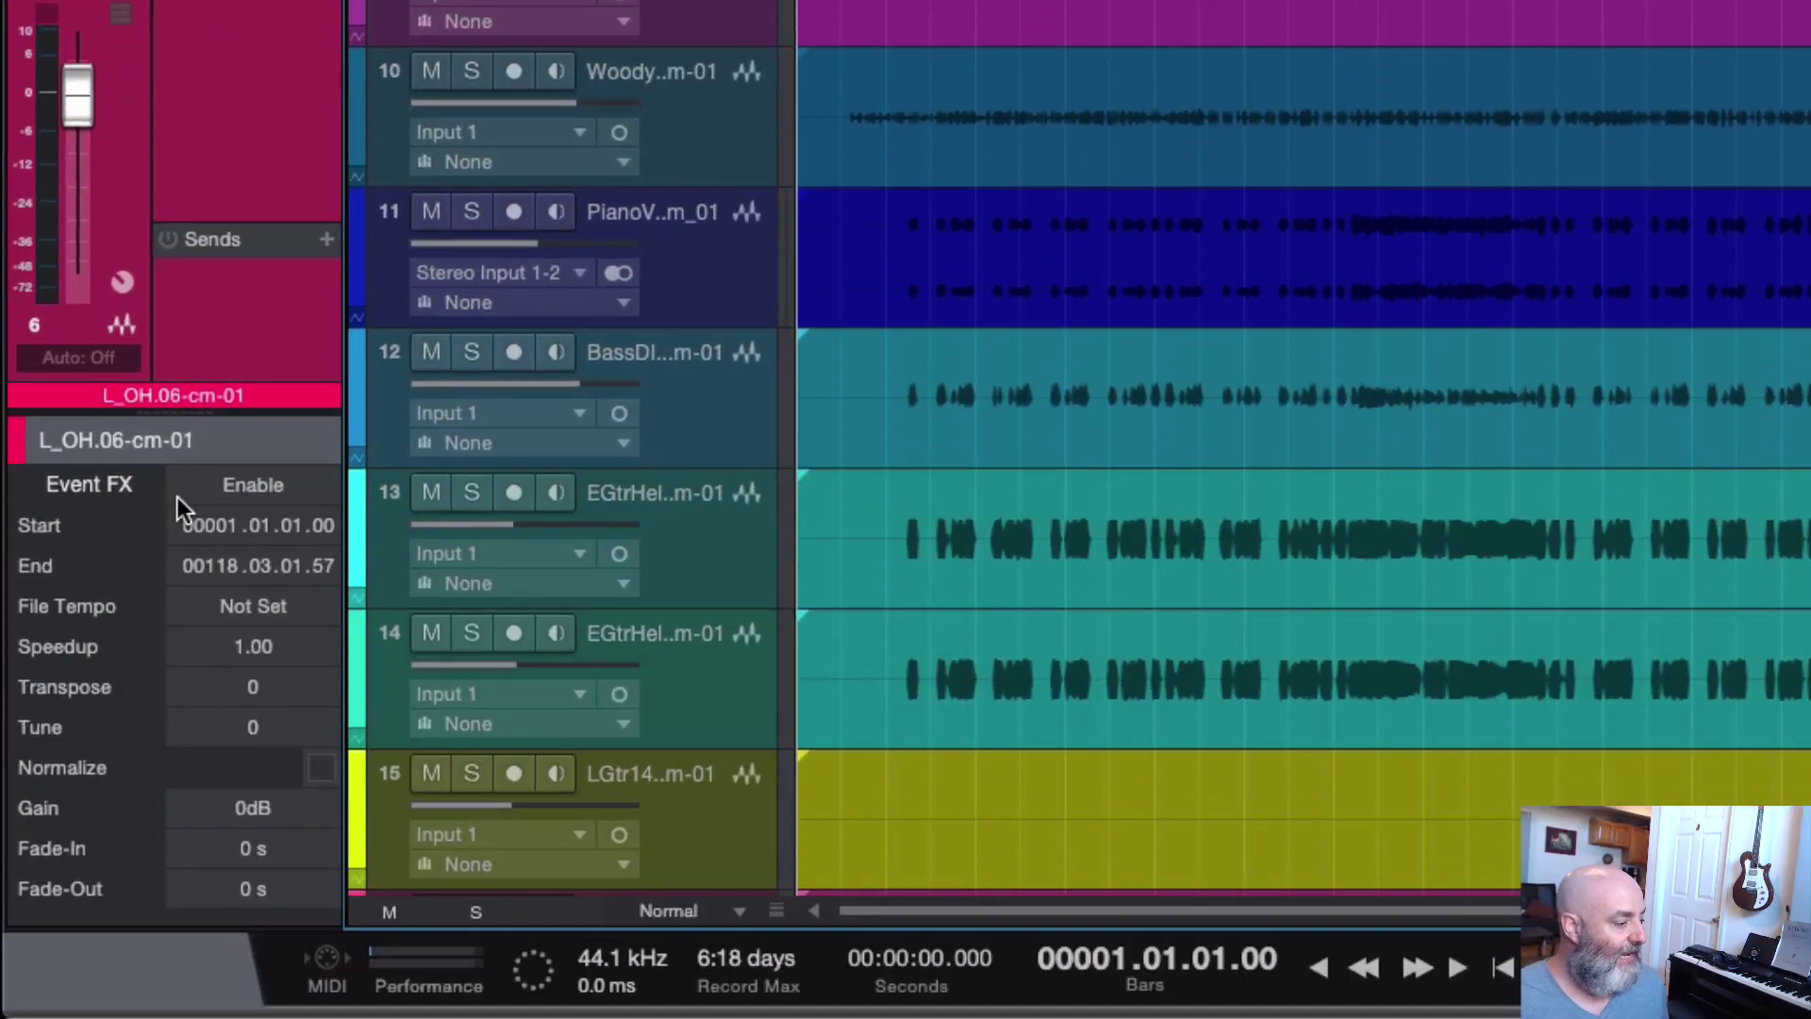
left_click(252, 615)
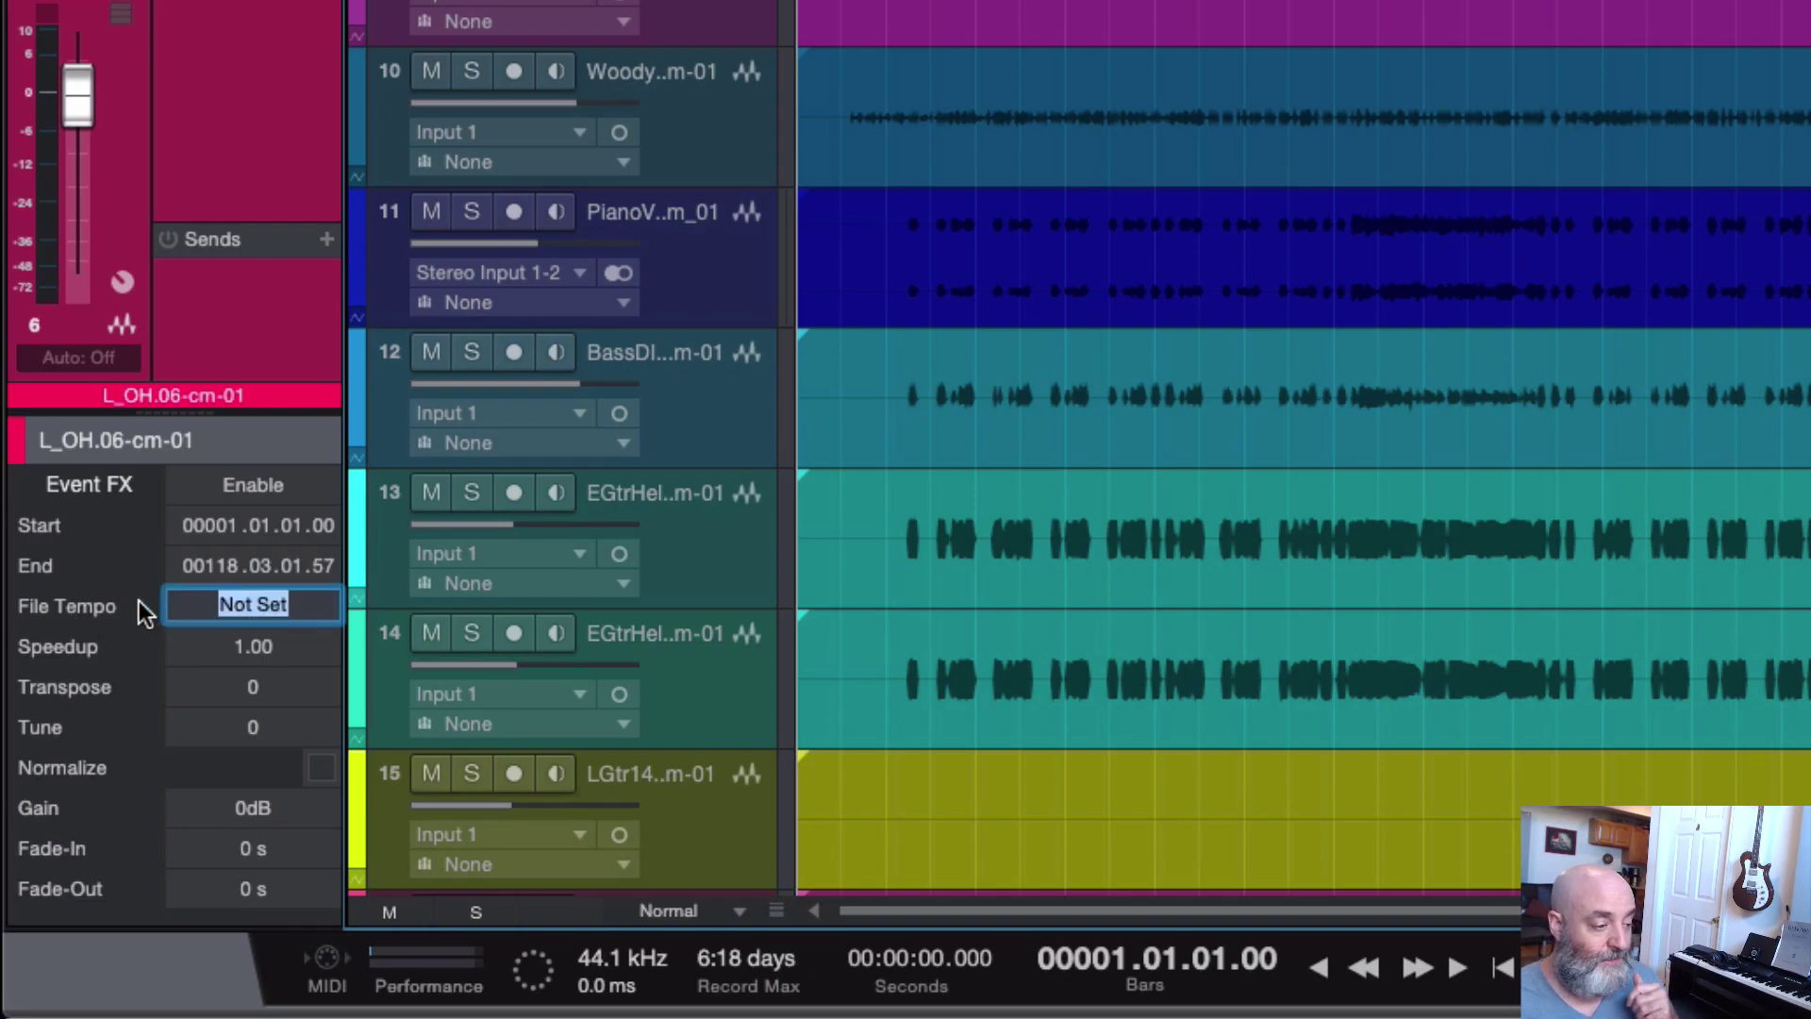
key("Escape")
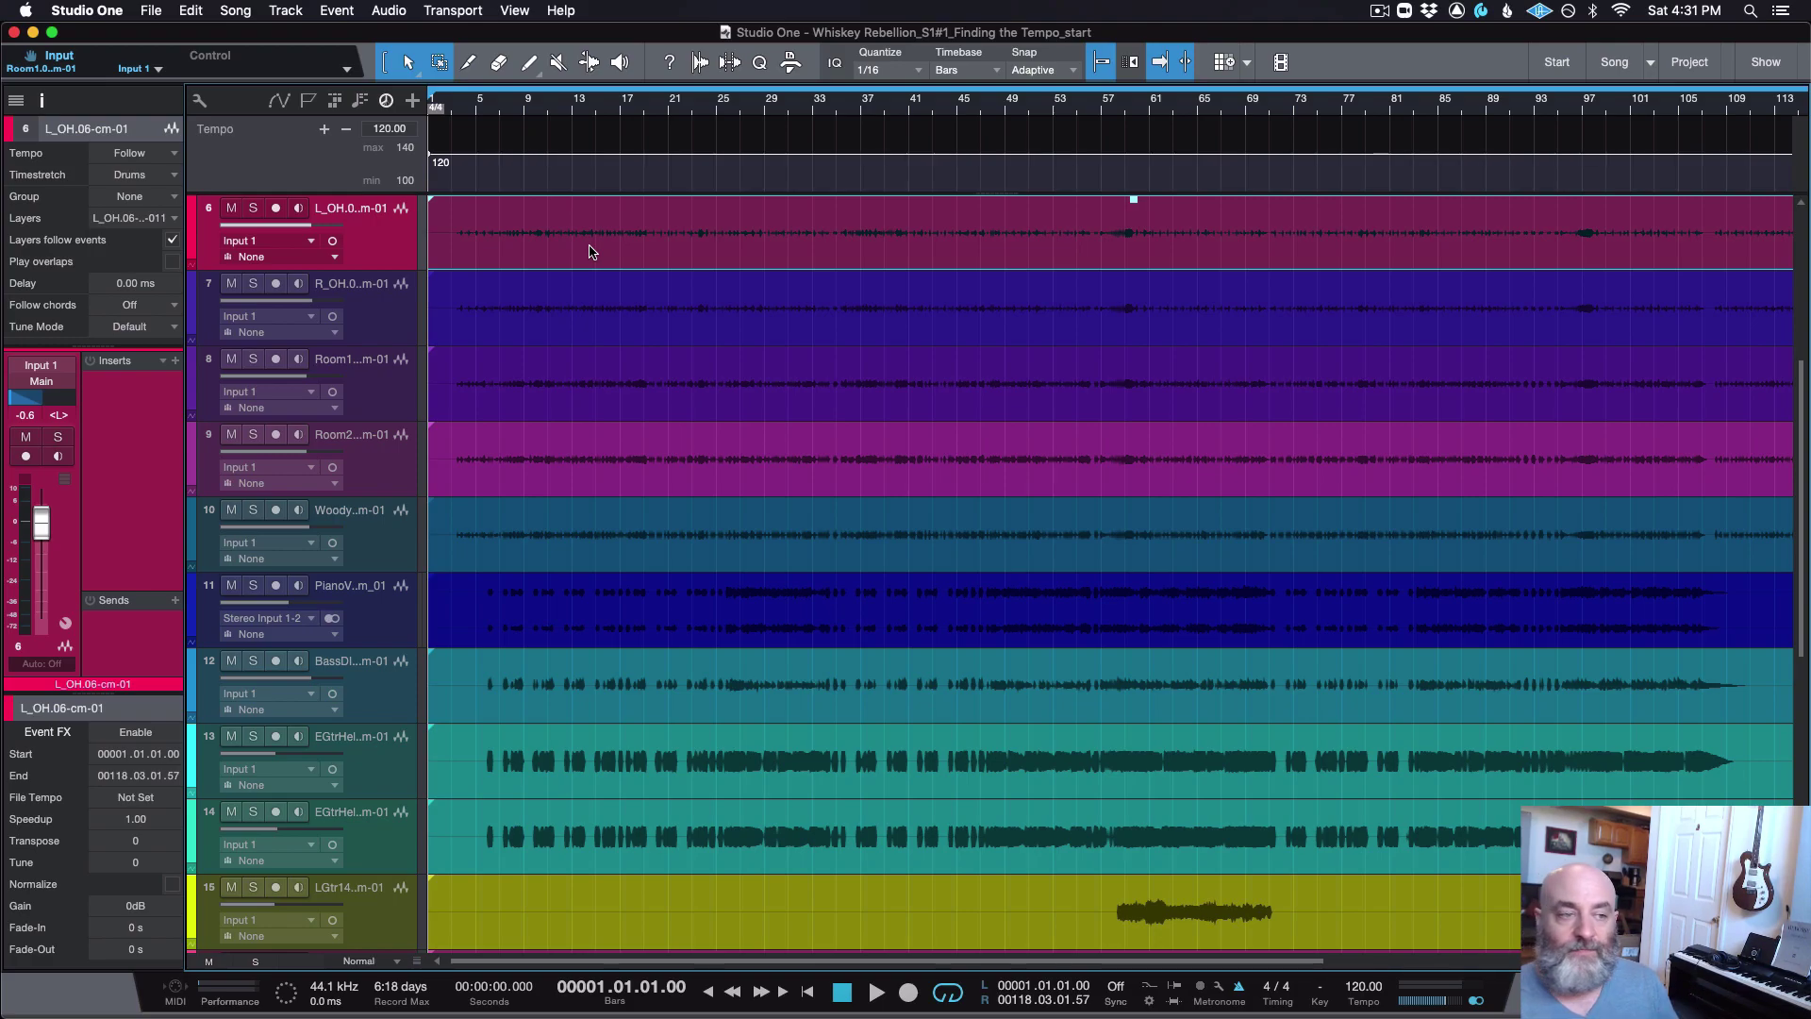
Step: Open the L_OH event in Melodyne, enlarge its editor, and play and stop the overhead drums
right_click(591, 244)
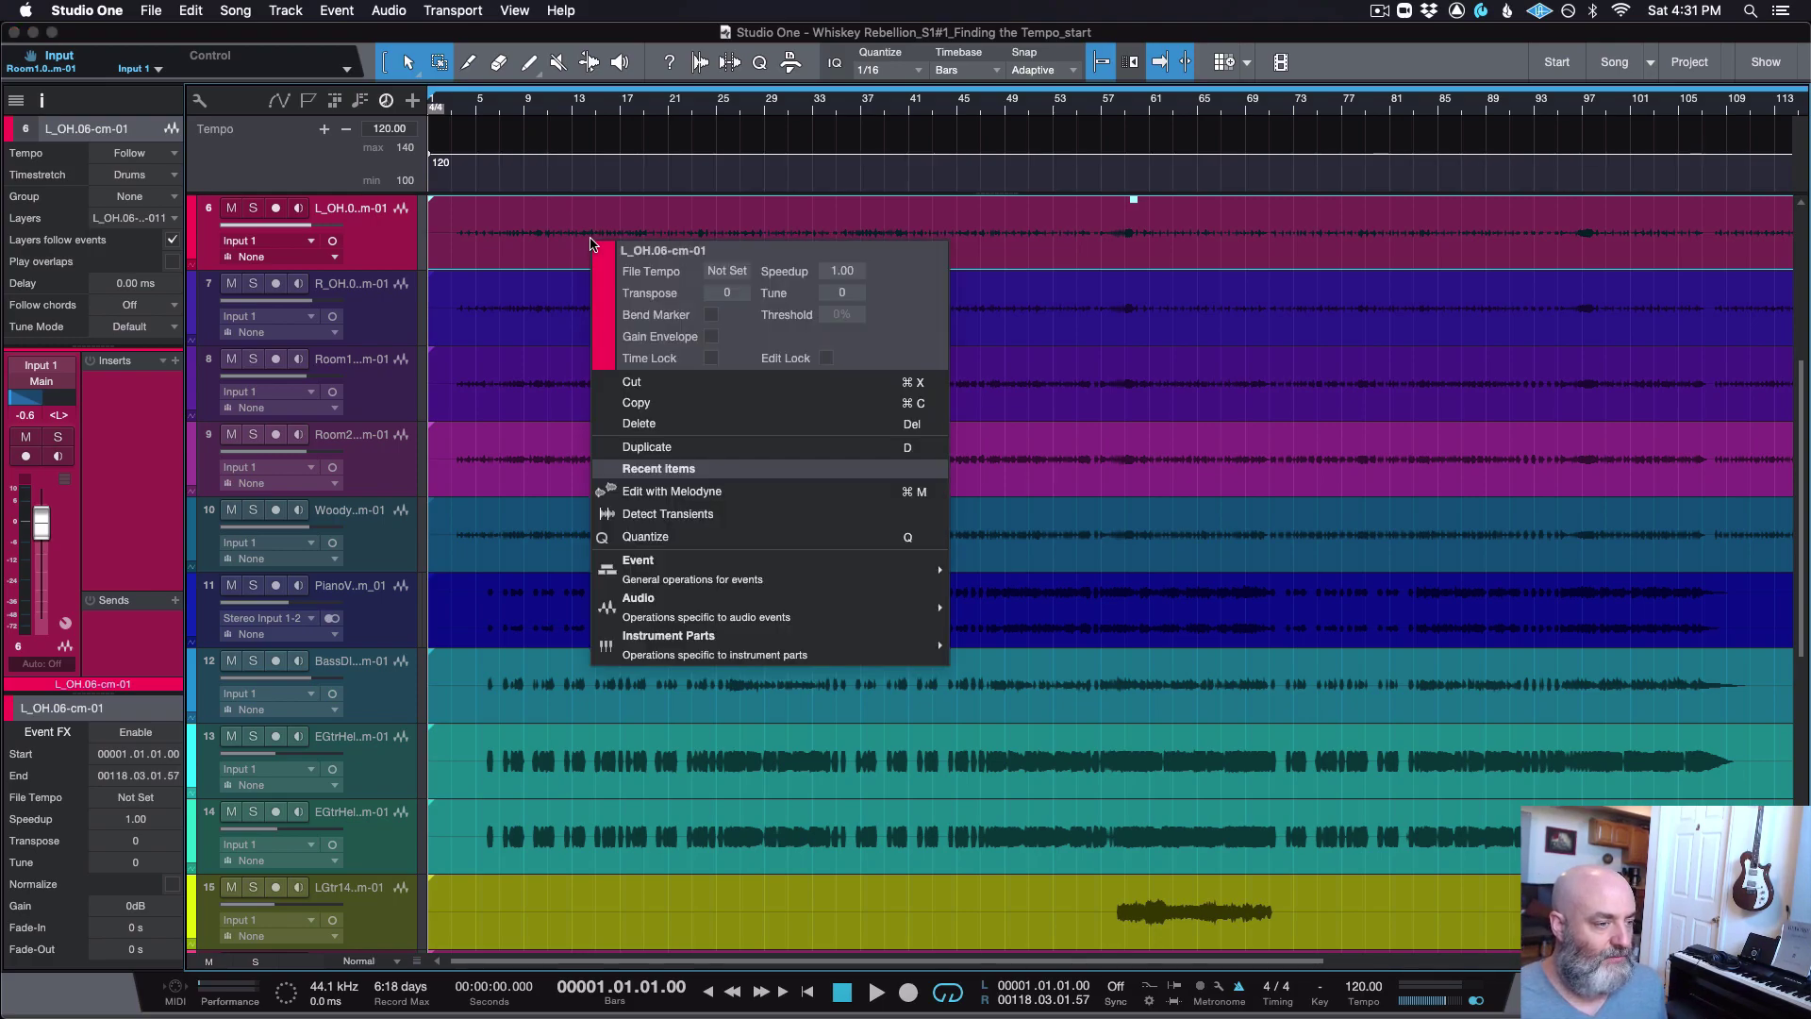
left_click(656, 491)
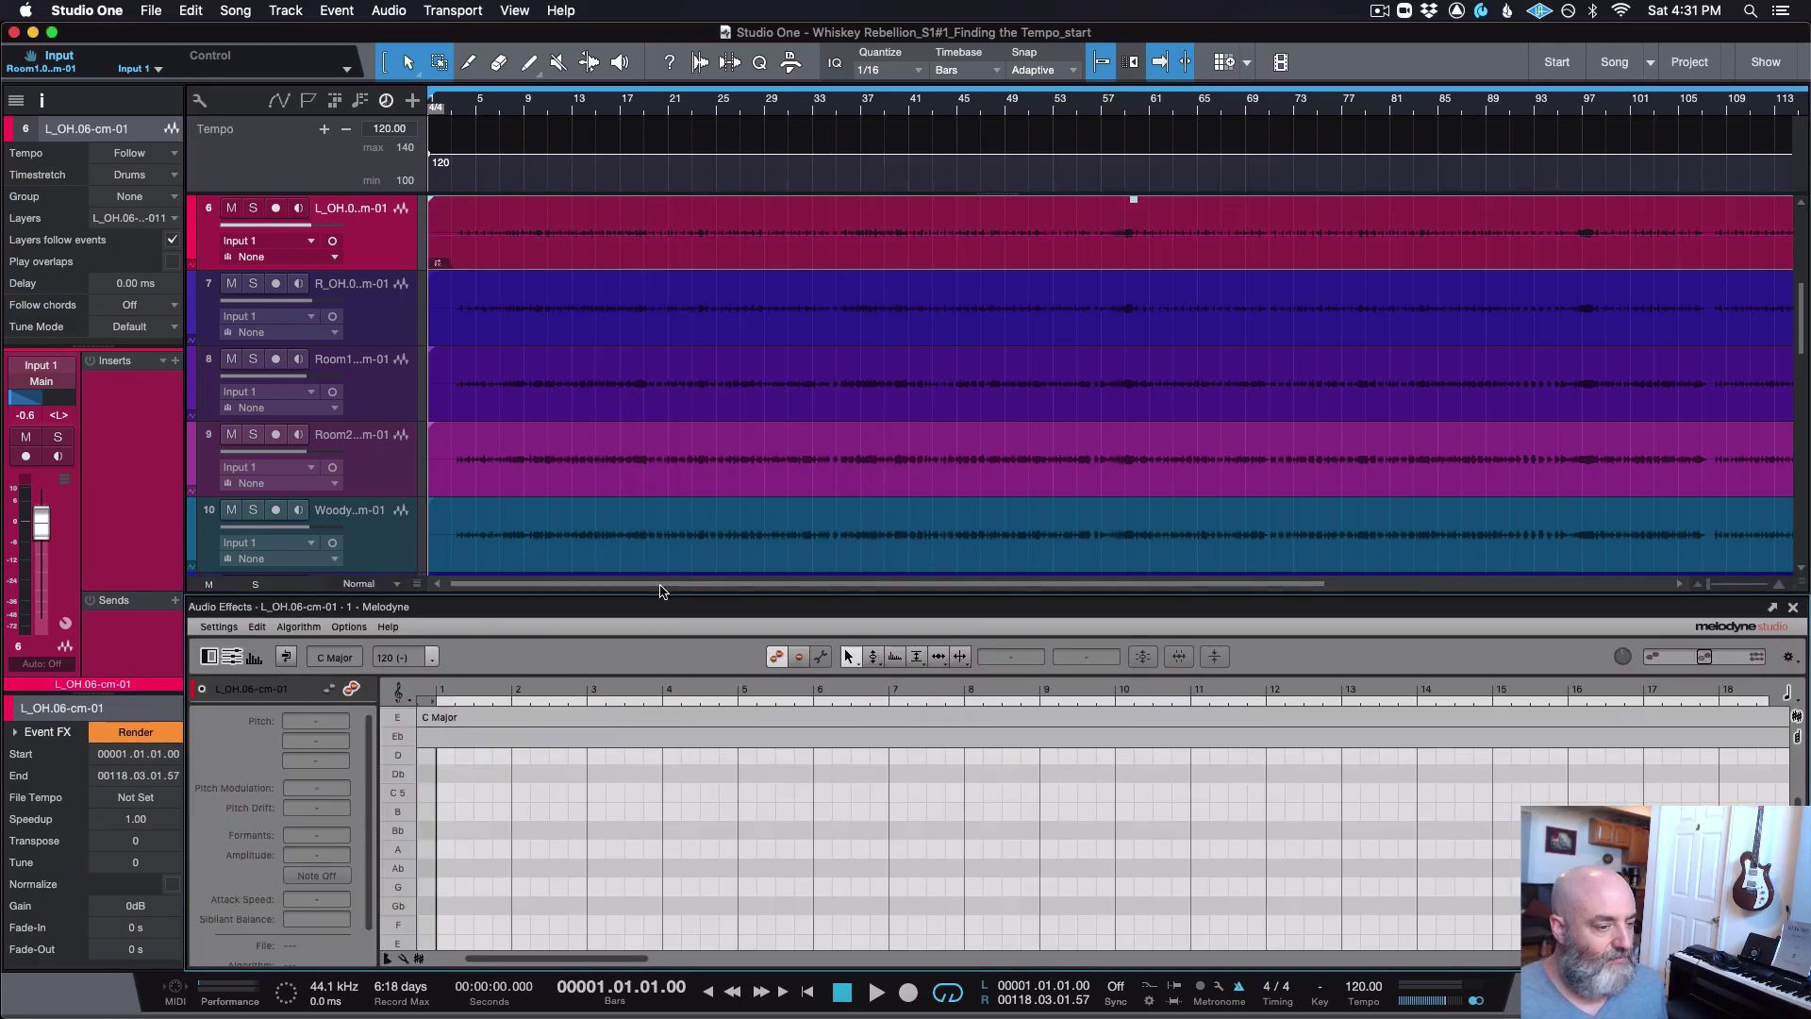
left_click_drag(660, 593, 660, 298)
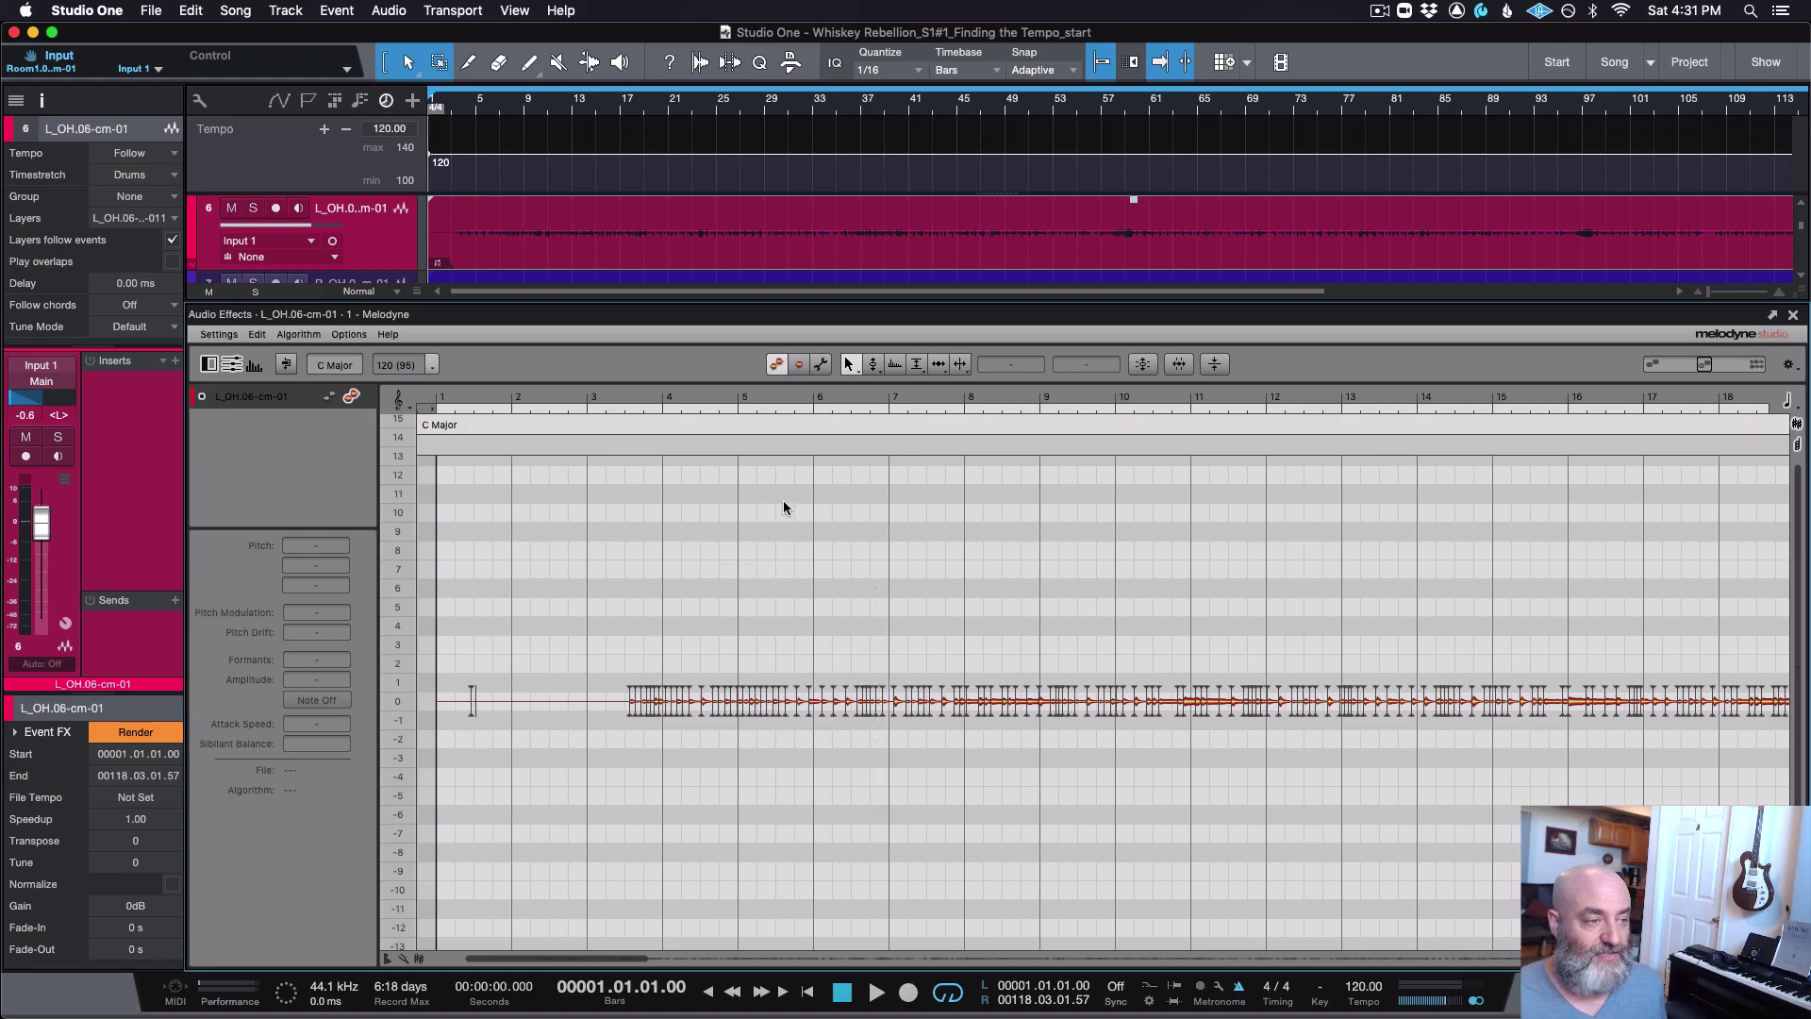
key("space")
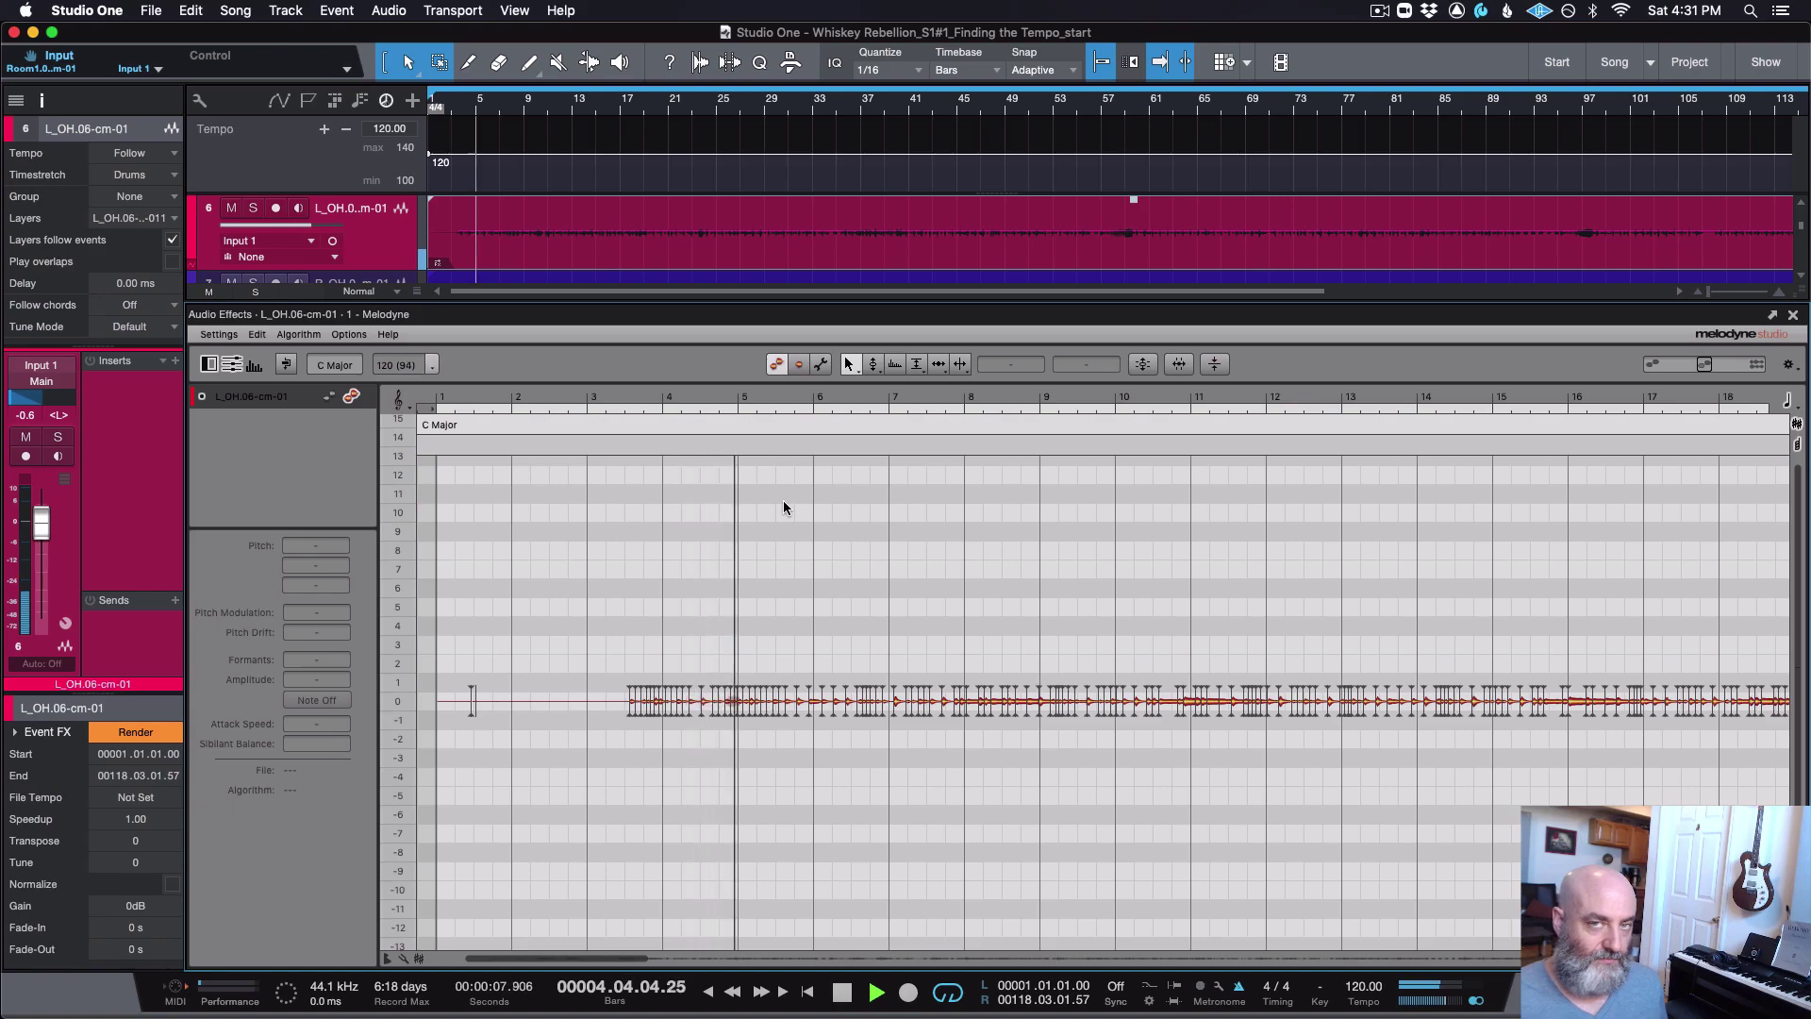
key("space")
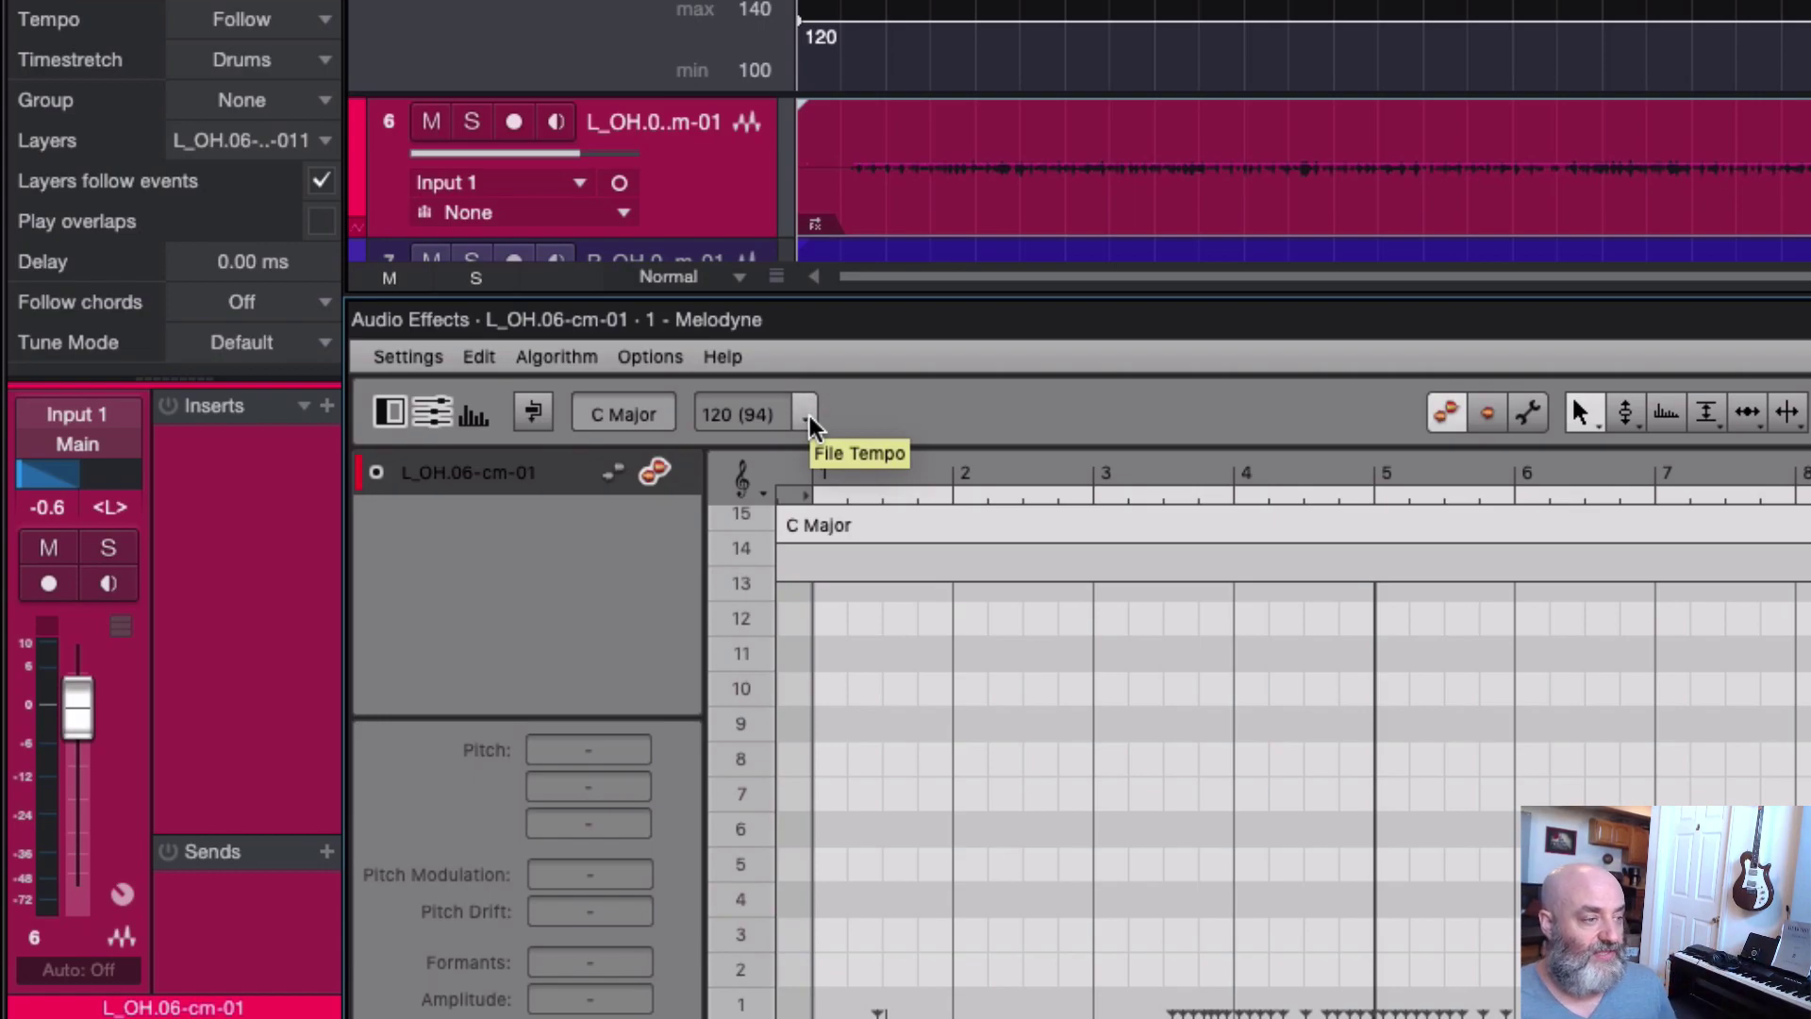
Step: Assign the overhead drums' detected tempo of about 94.13 bpm as the file tempo
left_click(806, 417)
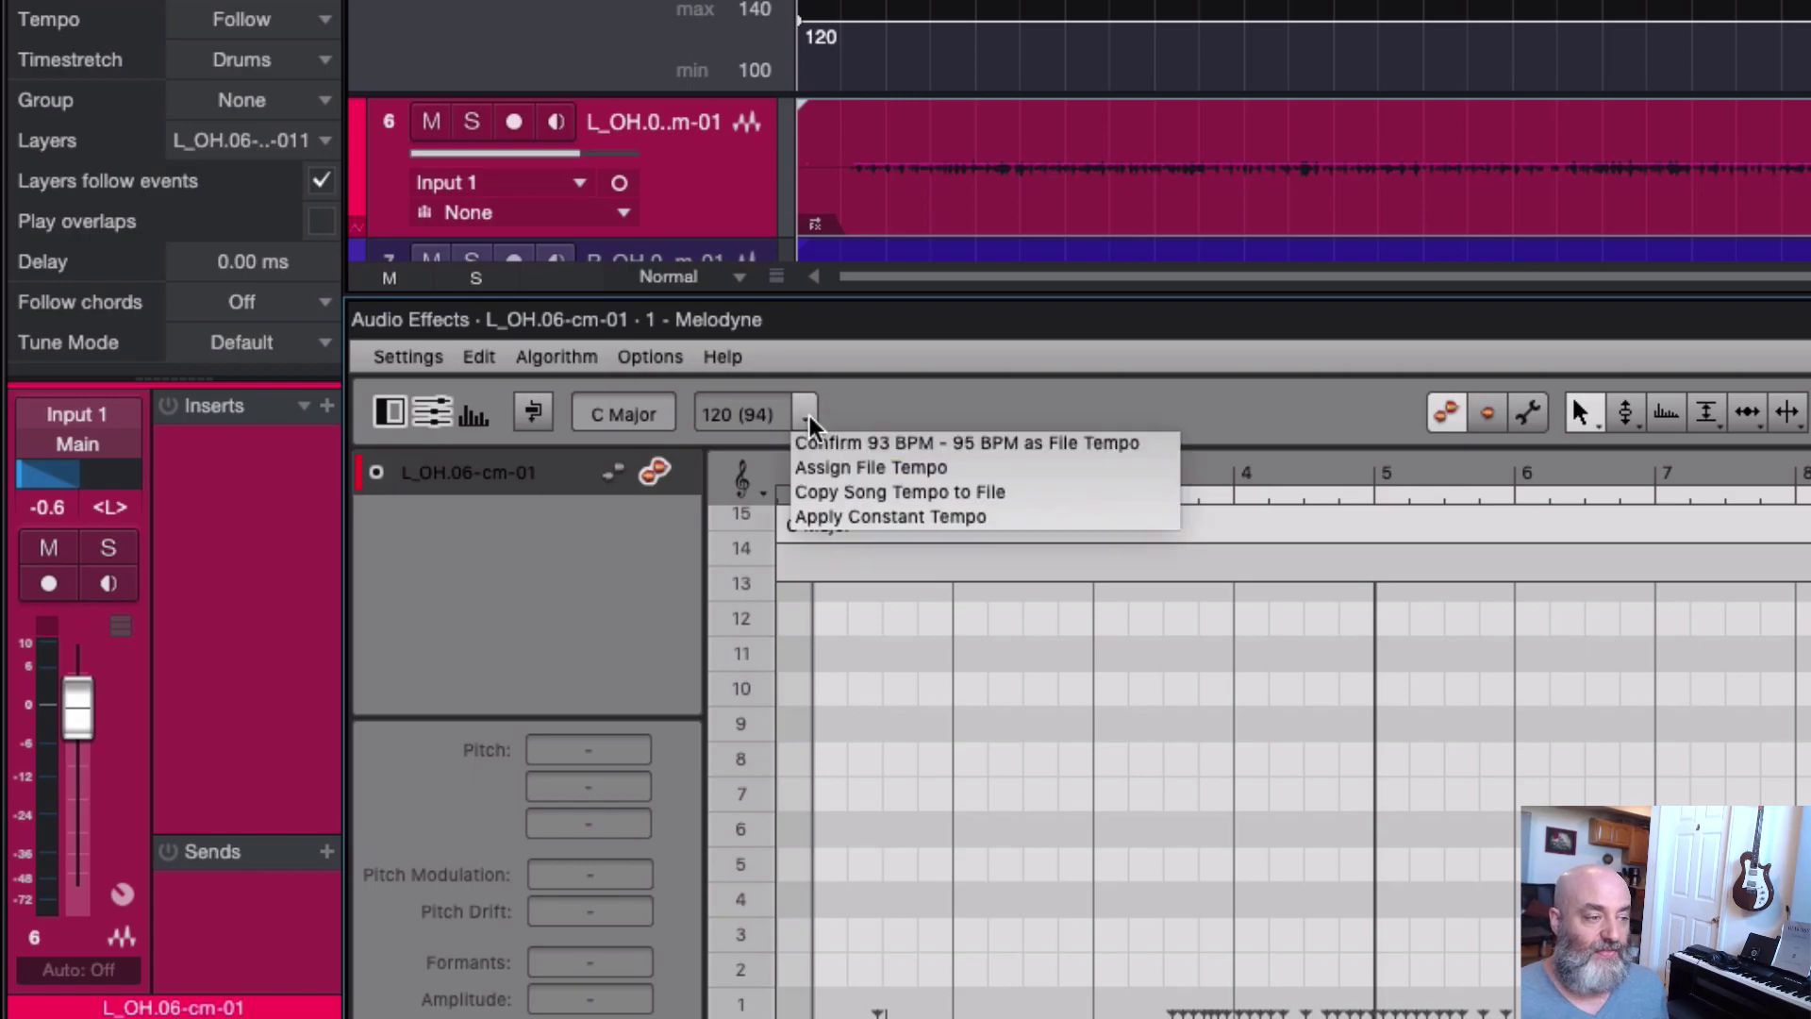
left_click(809, 468)
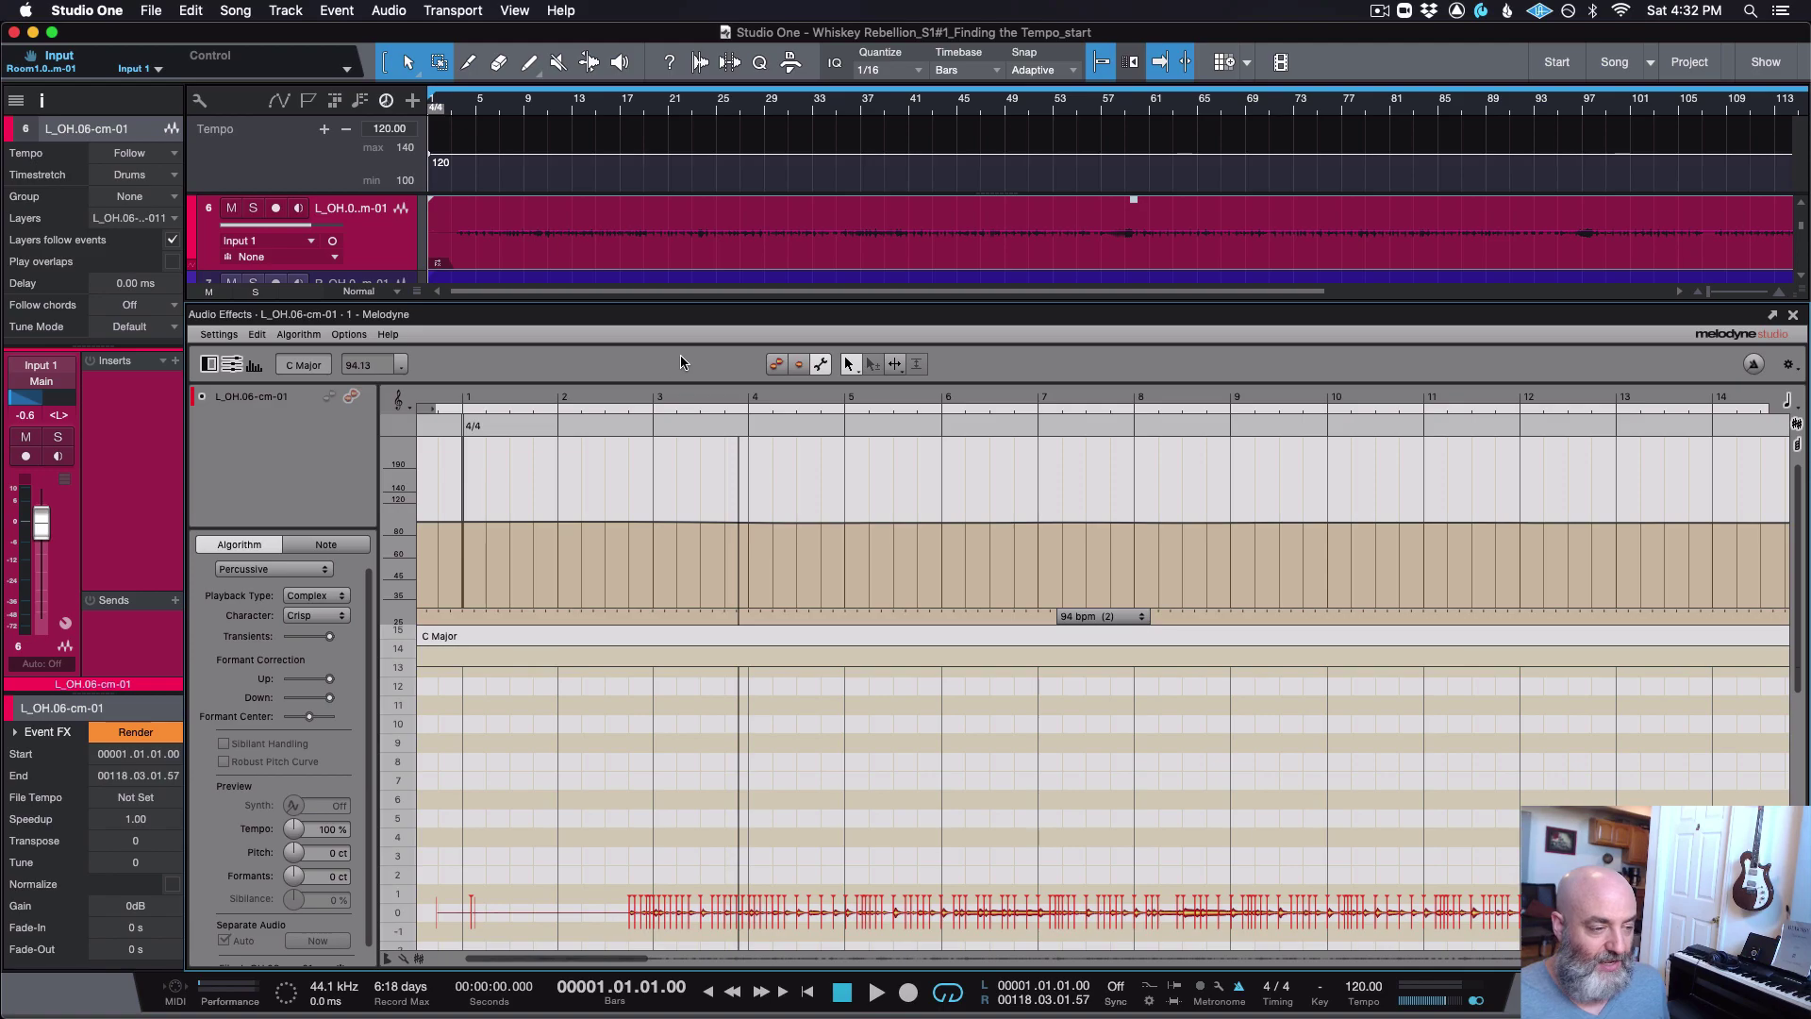
Step: Play the overhead drums from bar 2, stop, and play them again from bar 2
left_click(556, 398)
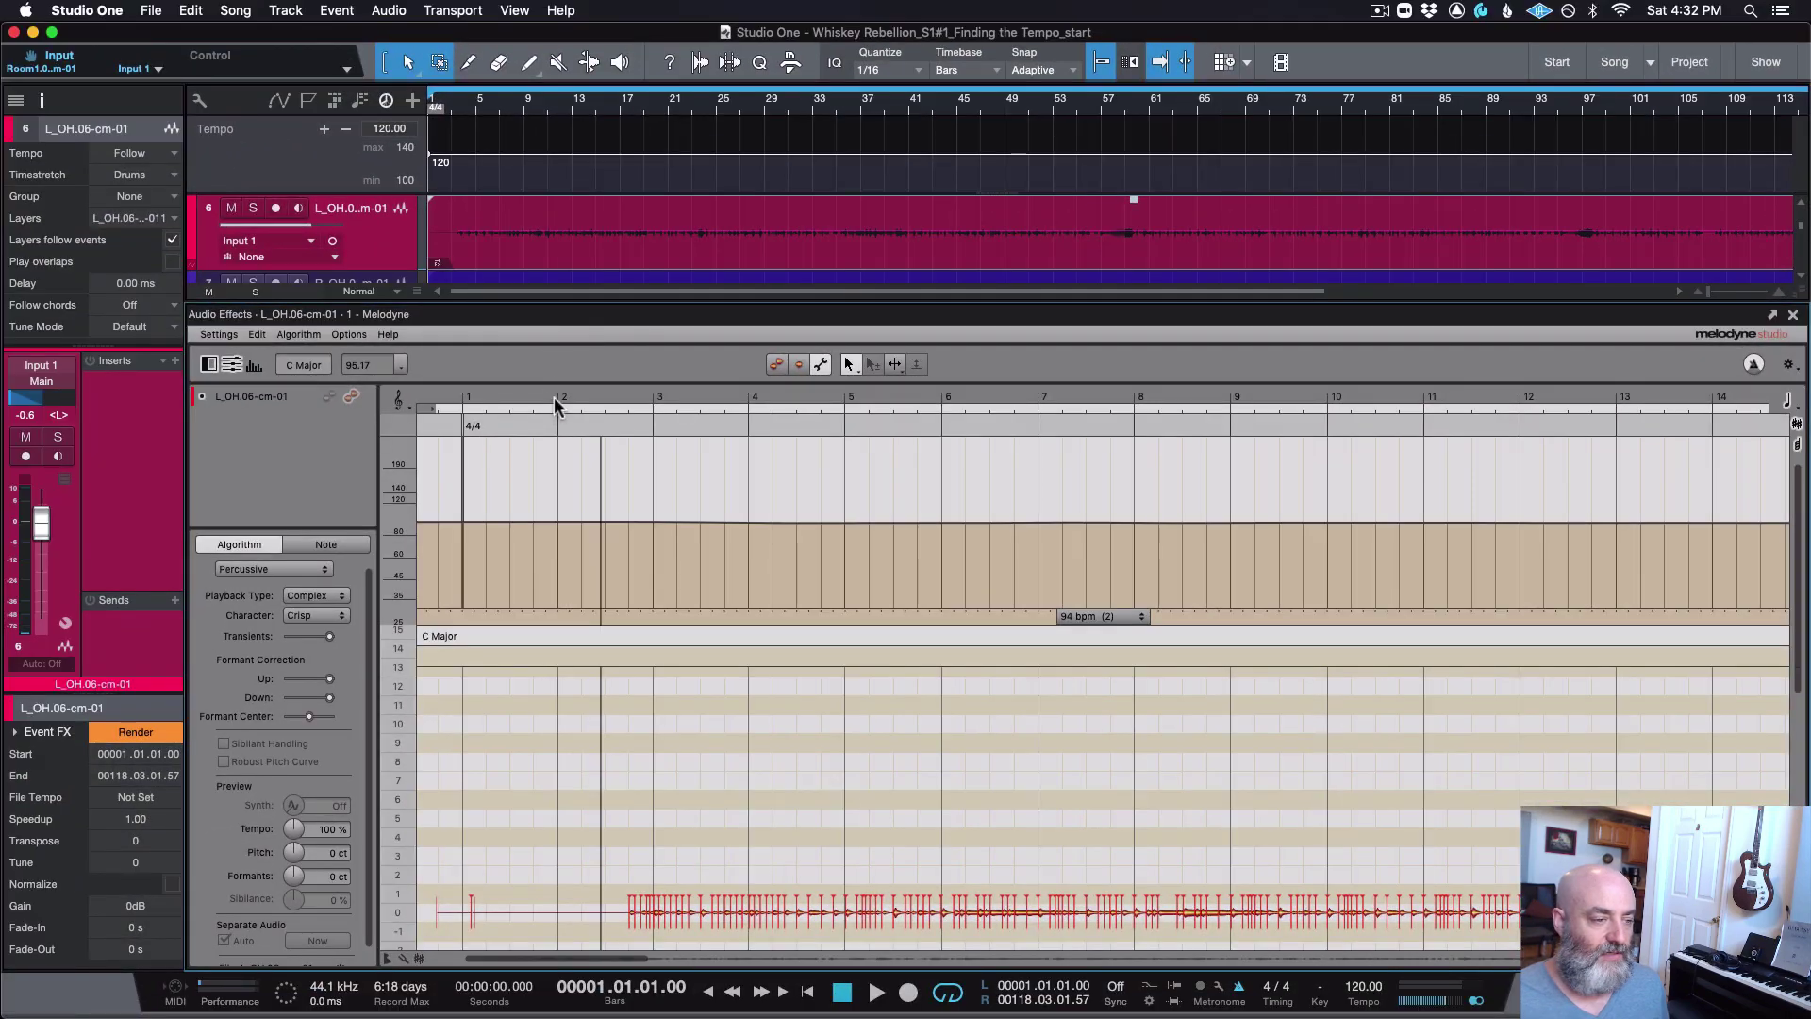
key("space")
left_click(554, 400)
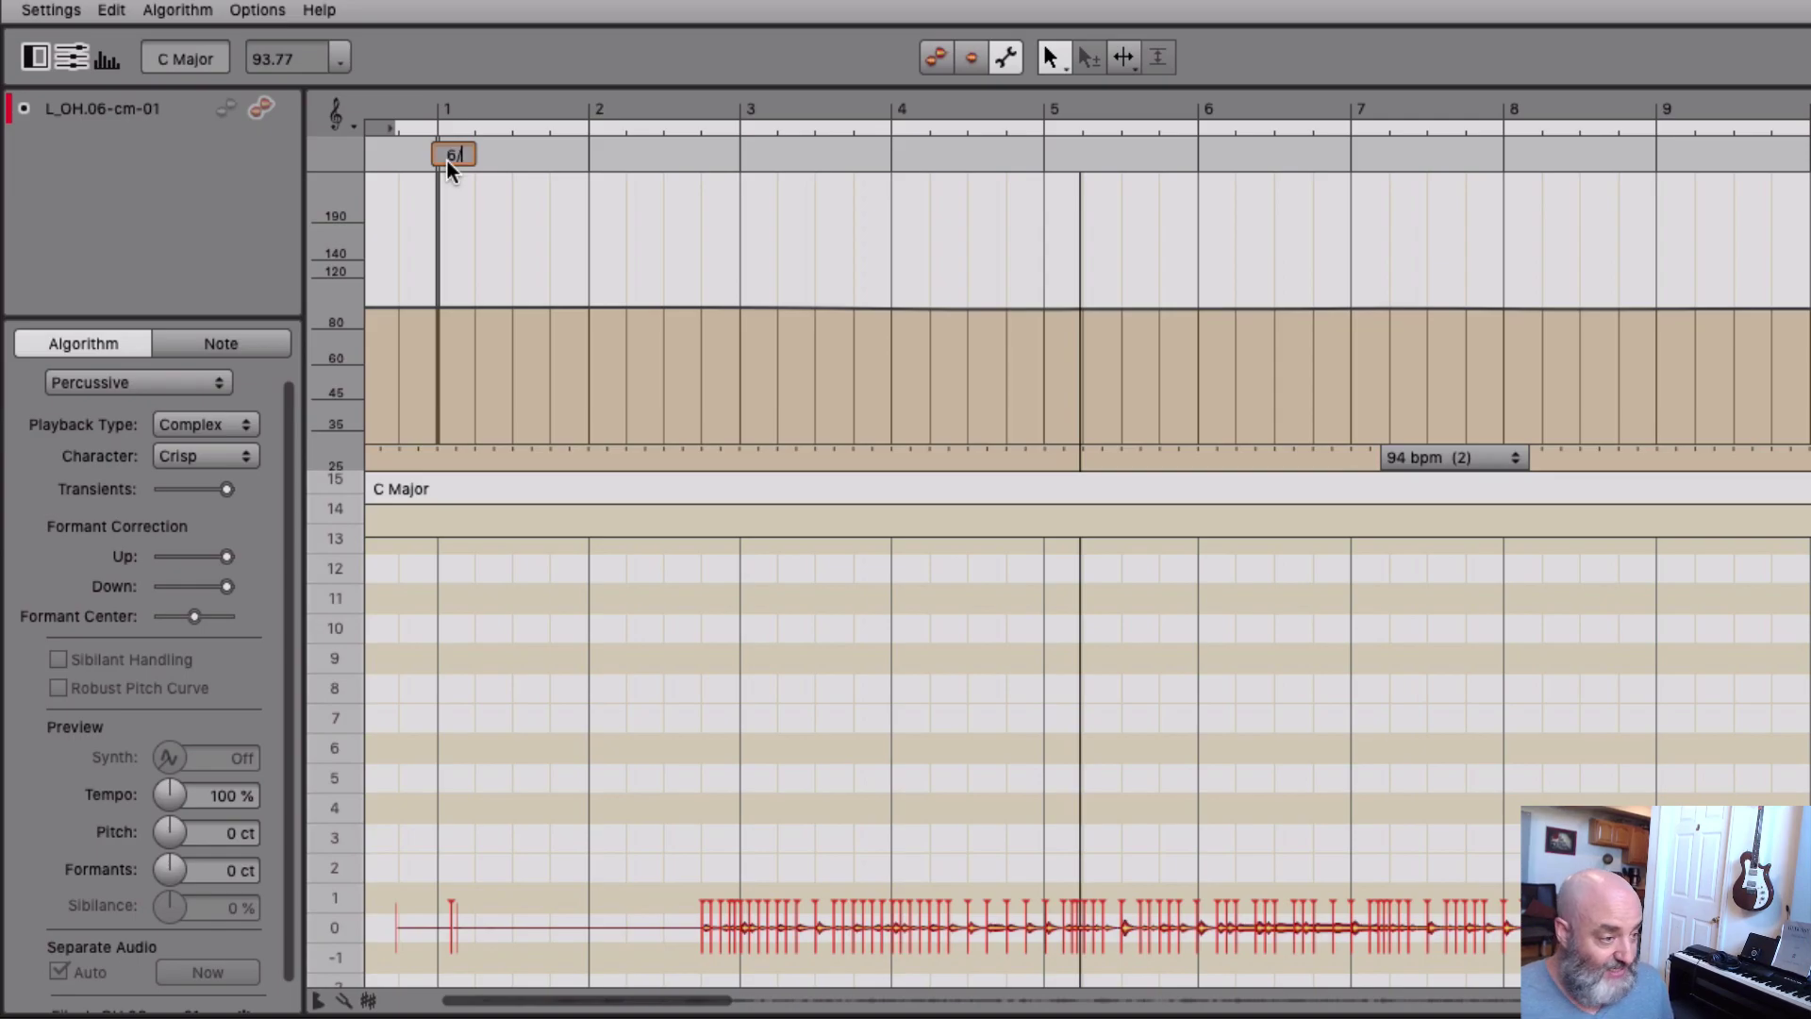
Step: Try 6/8, settle back on 4/4, and shift the bar grid so bar 3 meets the first drum hit
key("Return")
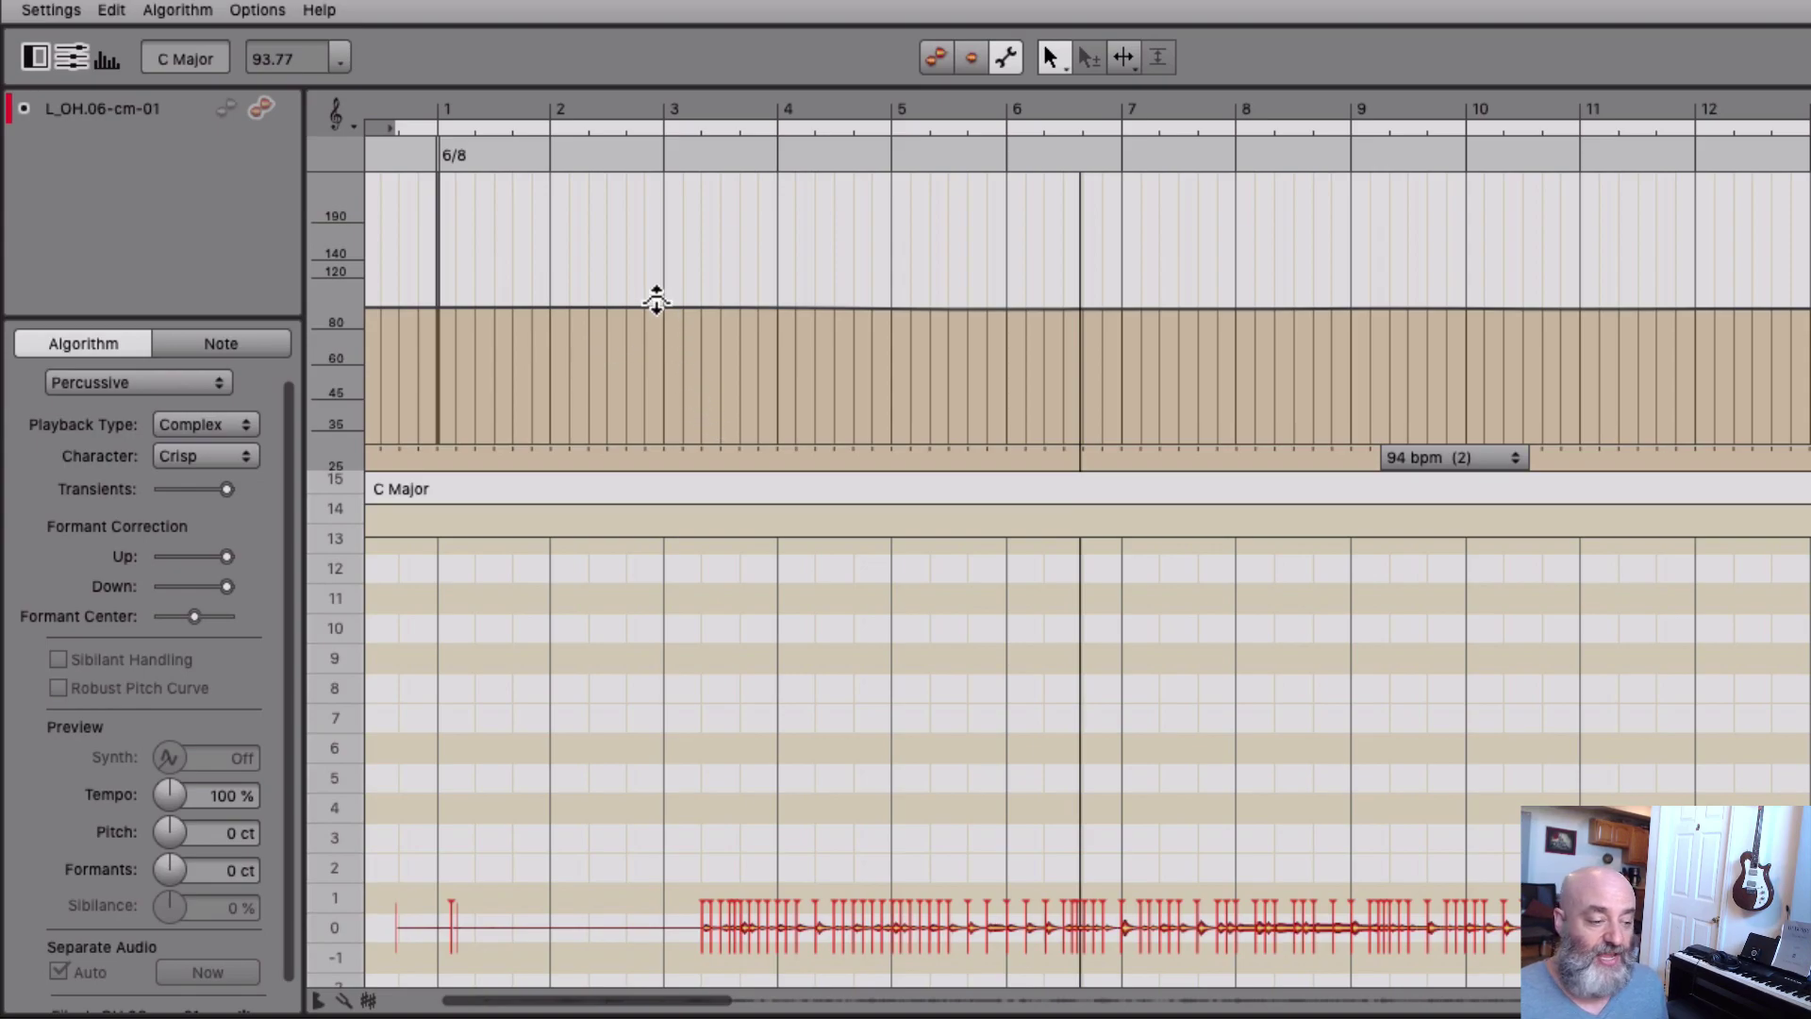
left_click(589, 103)
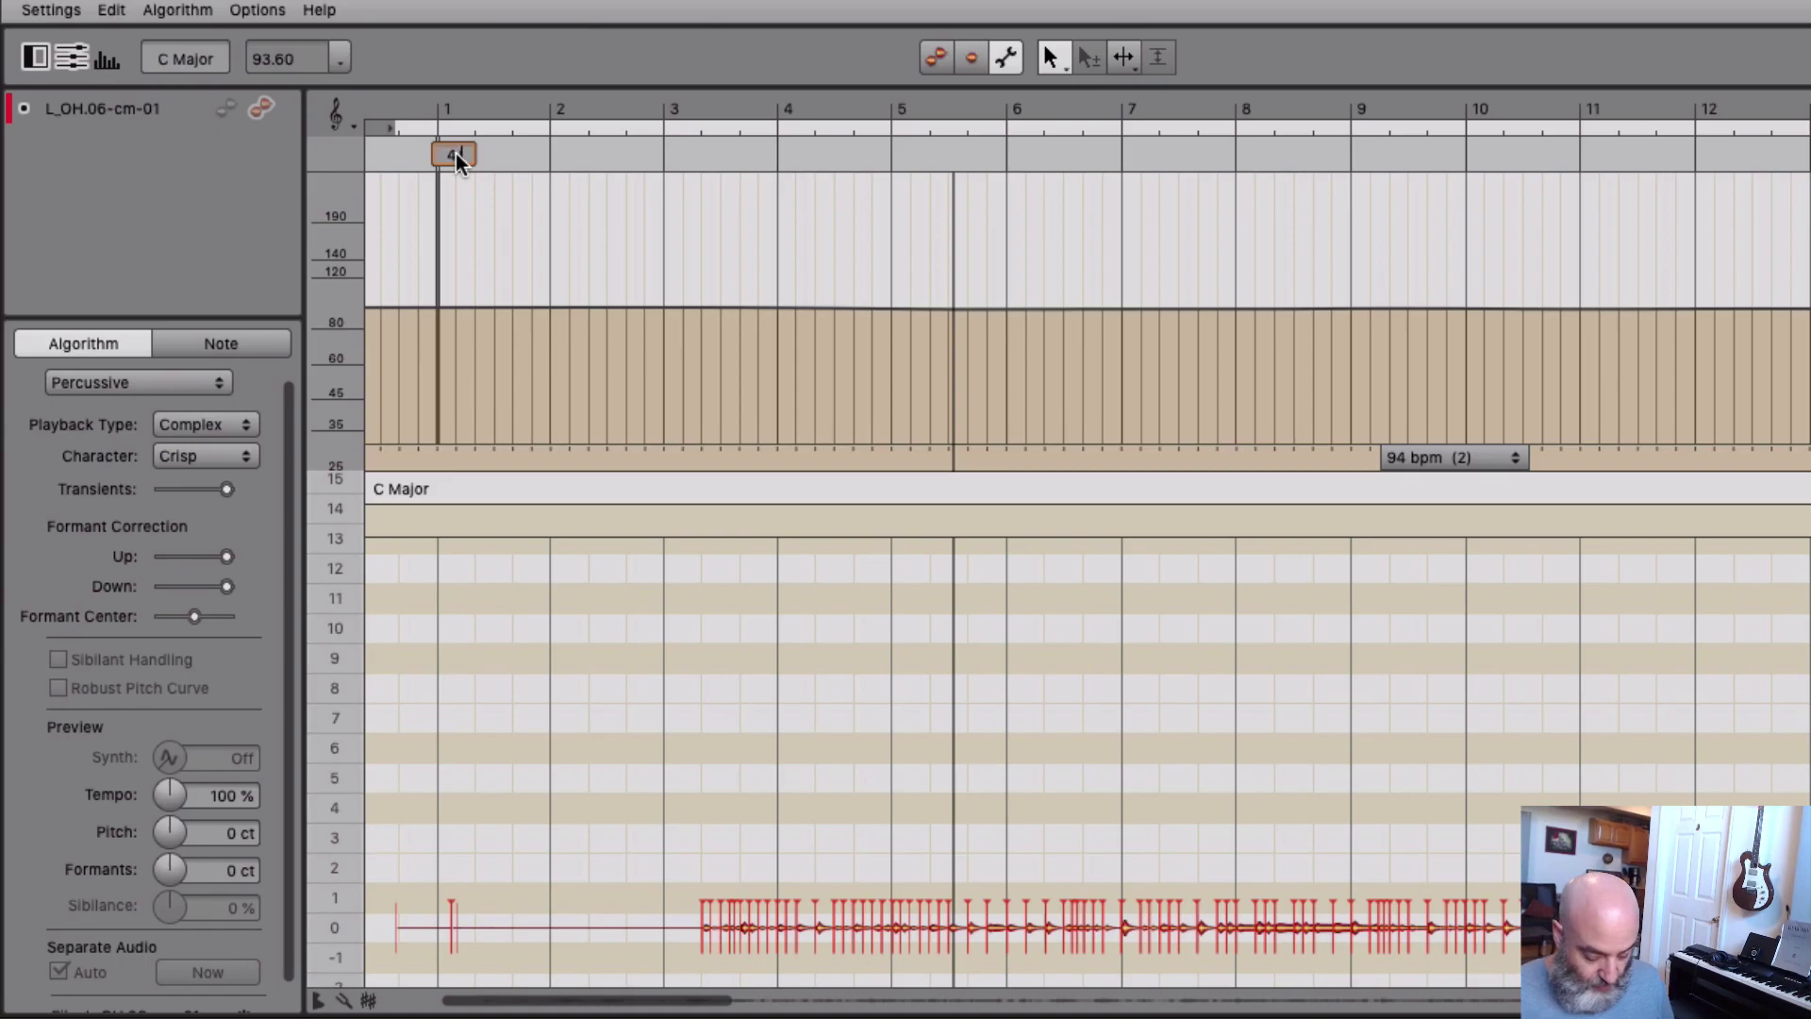
key("Return")
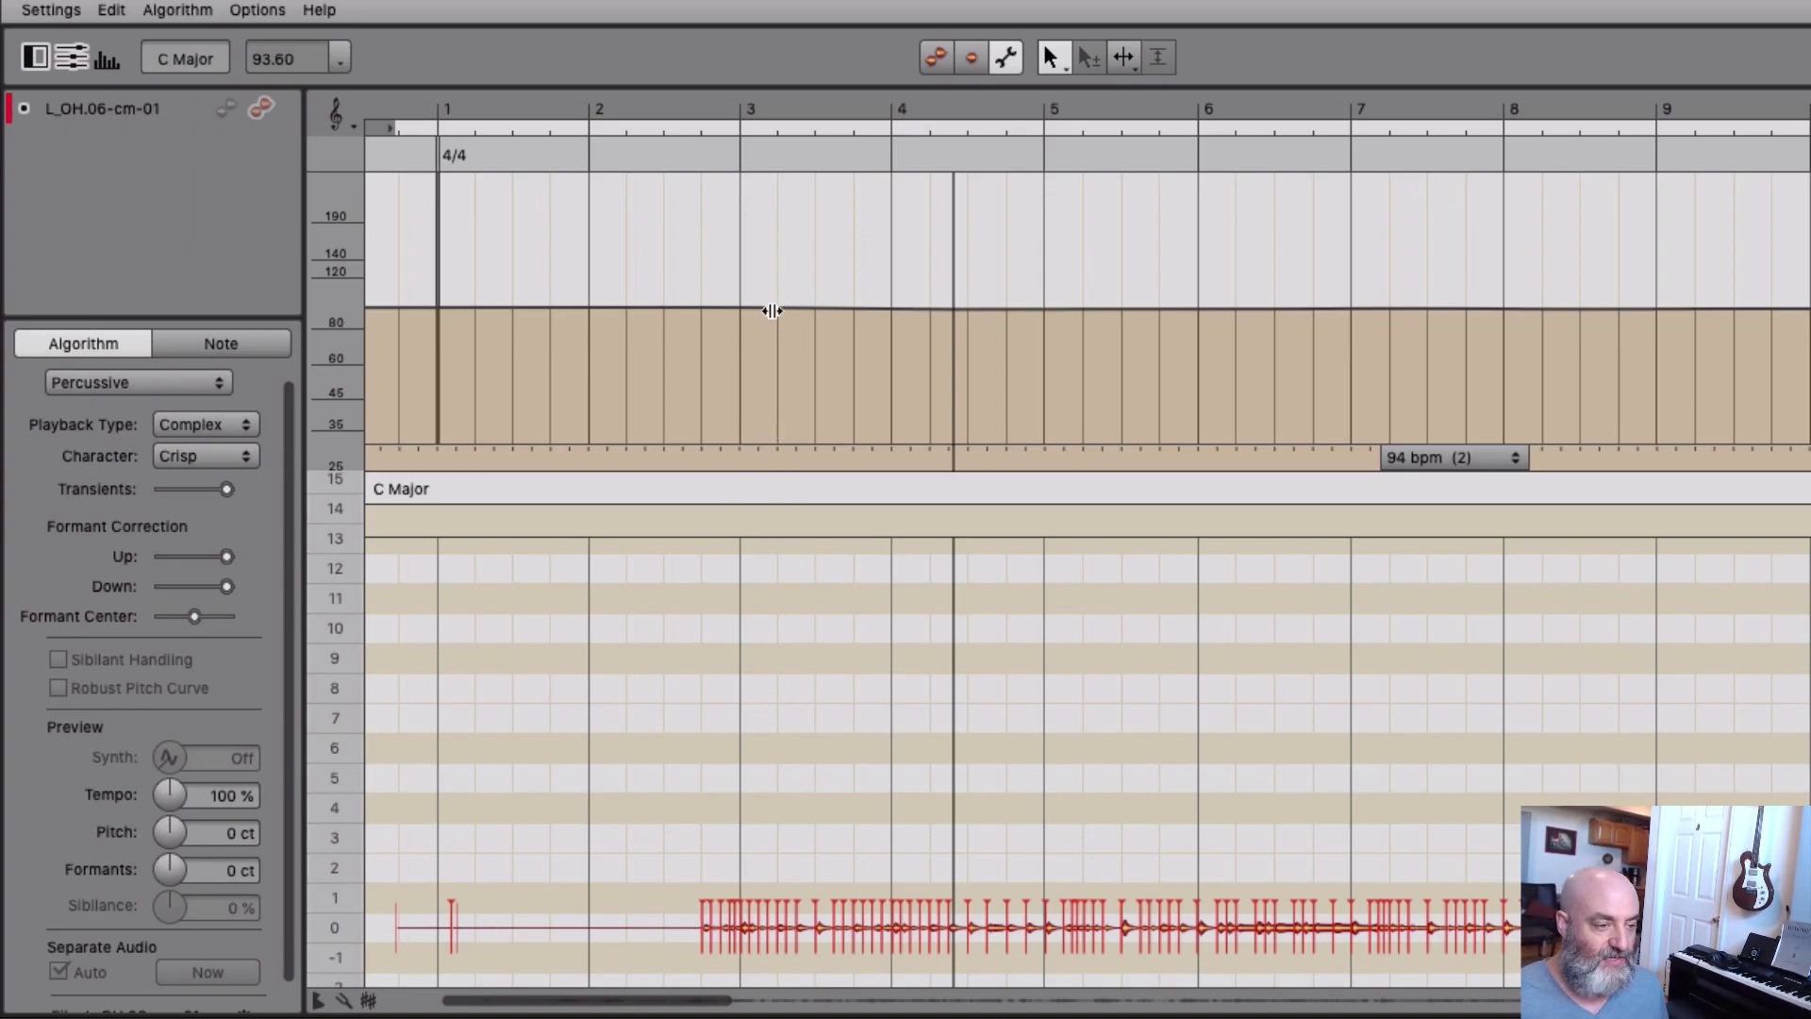
left_click_drag(740, 158, 702, 161)
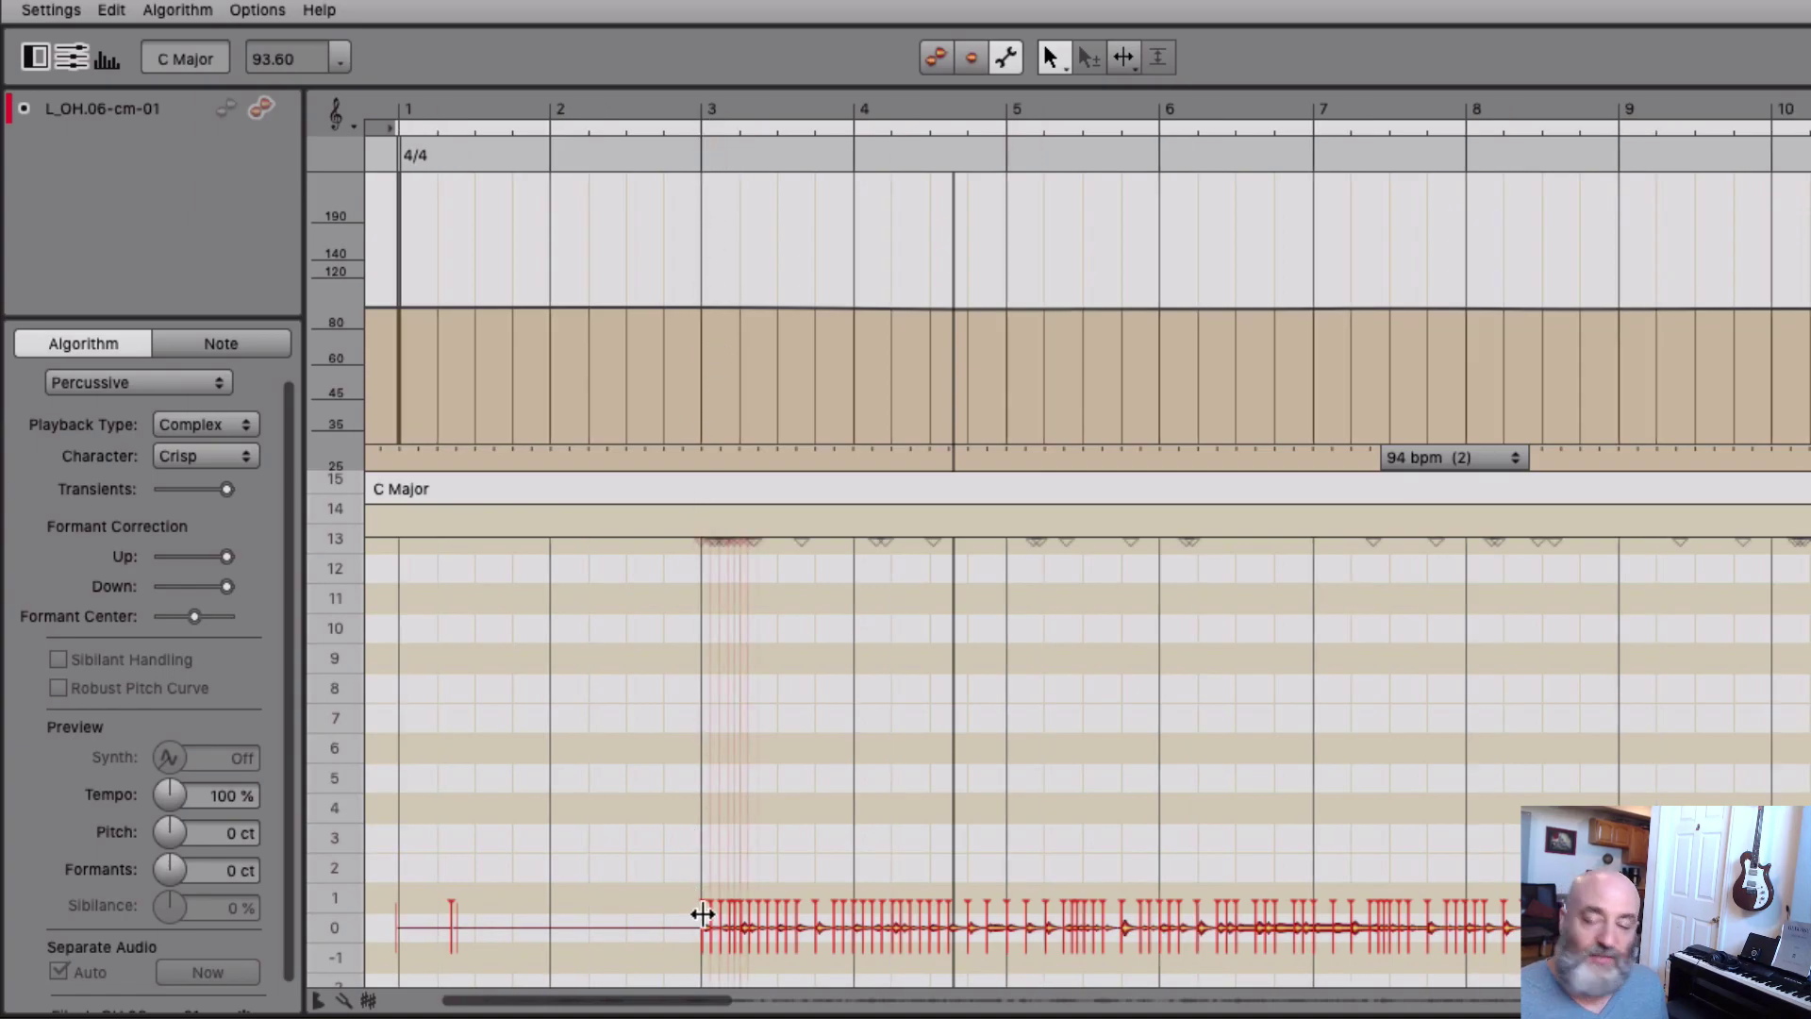
Step: Play from bar 2, then zoom in on the opening count-off bars 1 to 2
left_click(545, 104)
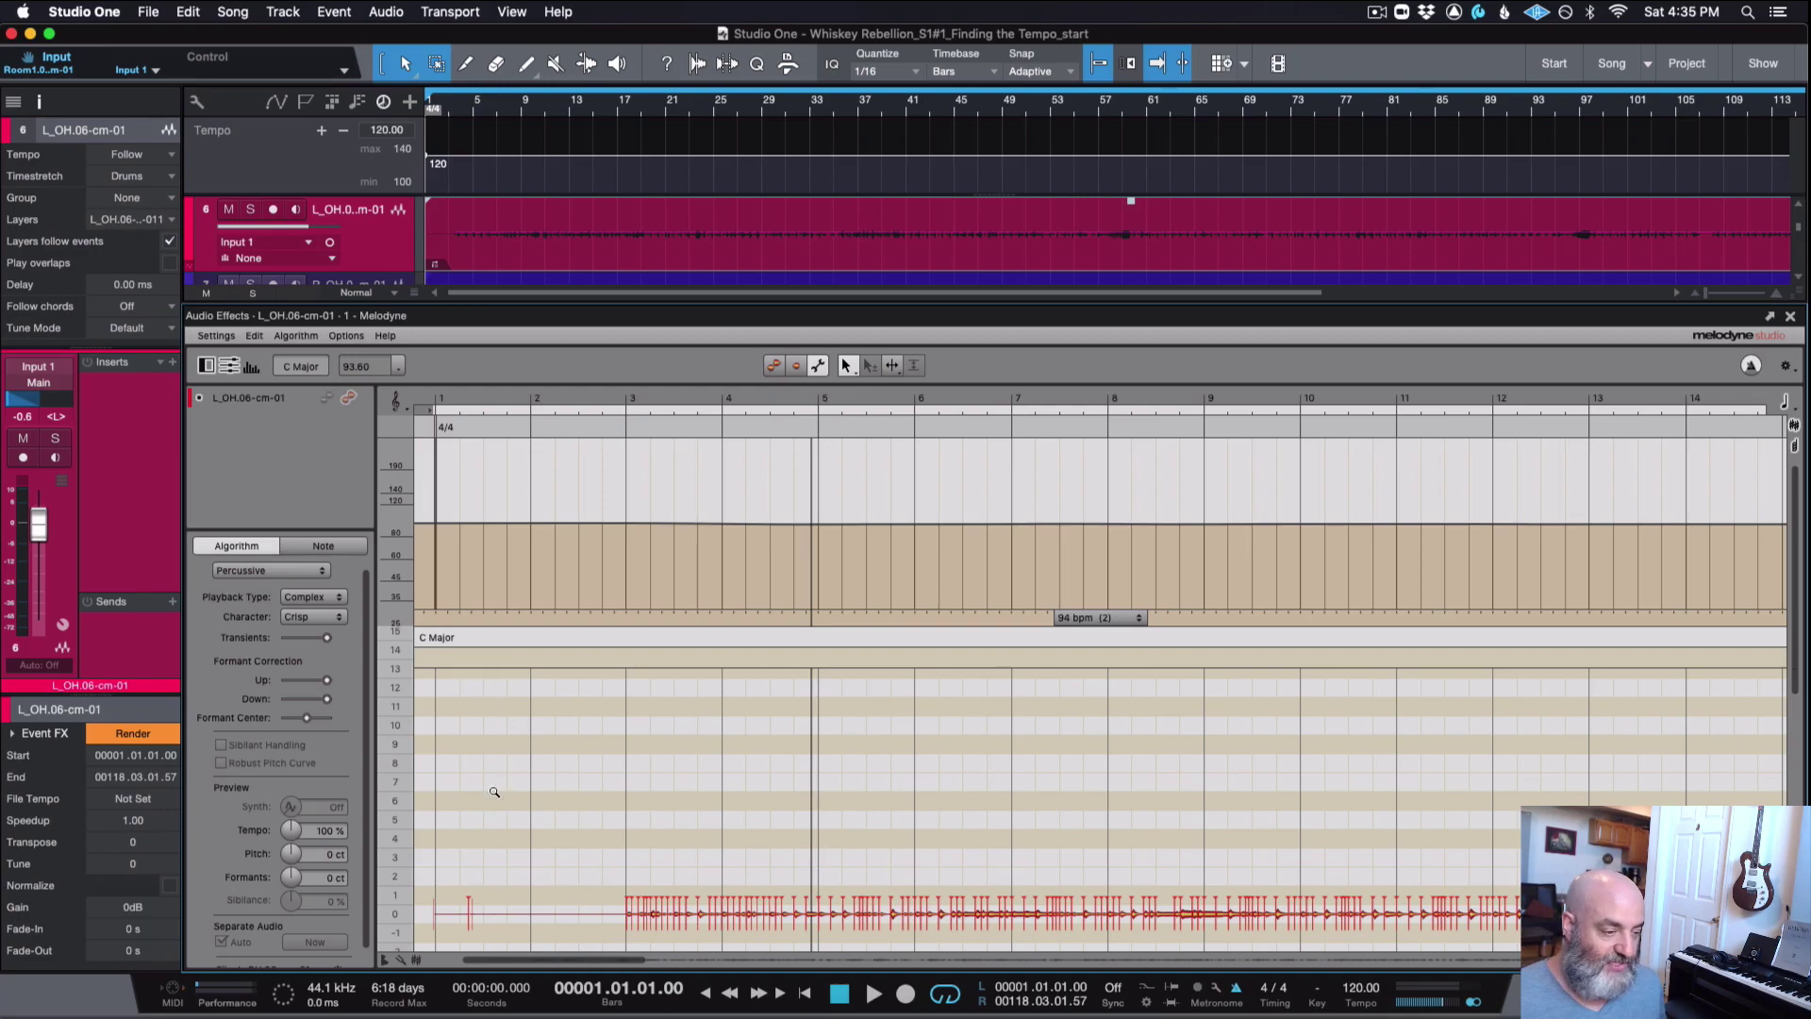
left_click_drag(490, 790, 766, 772)
scroll(766, 769, "left", 5)
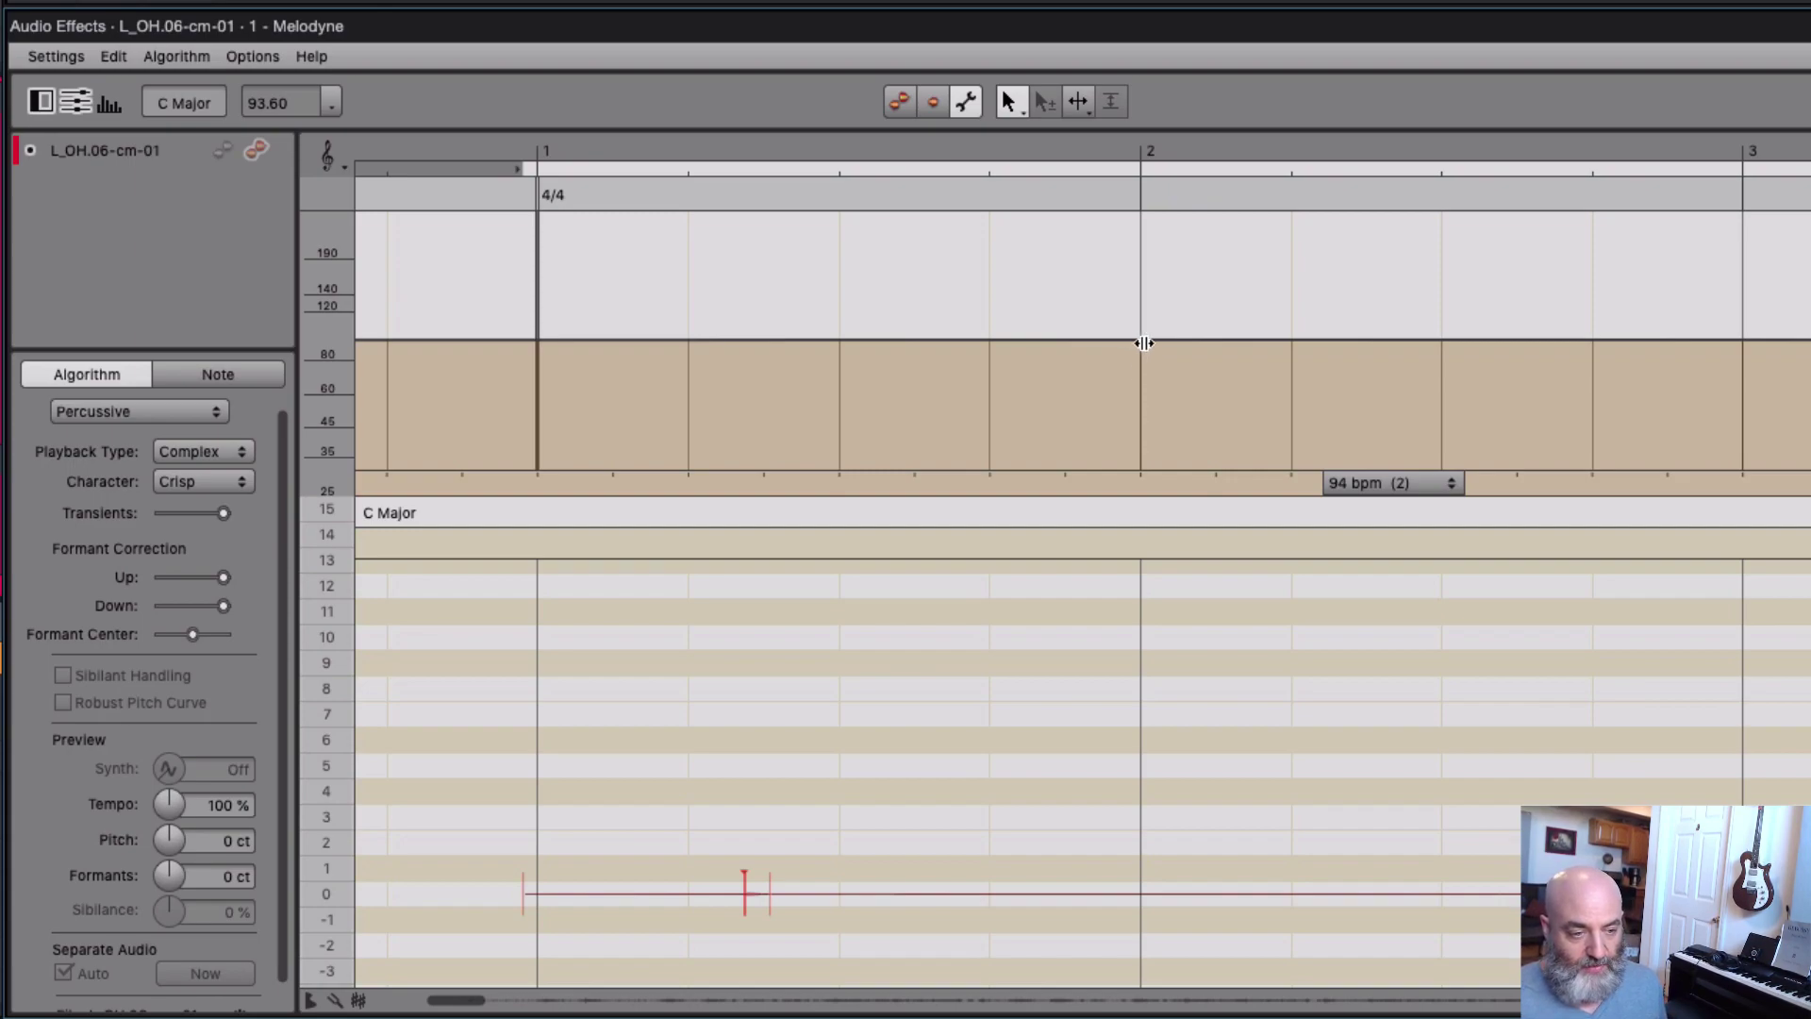
left_click(1139, 342)
left_click_drag(1140, 342, 1602, 349)
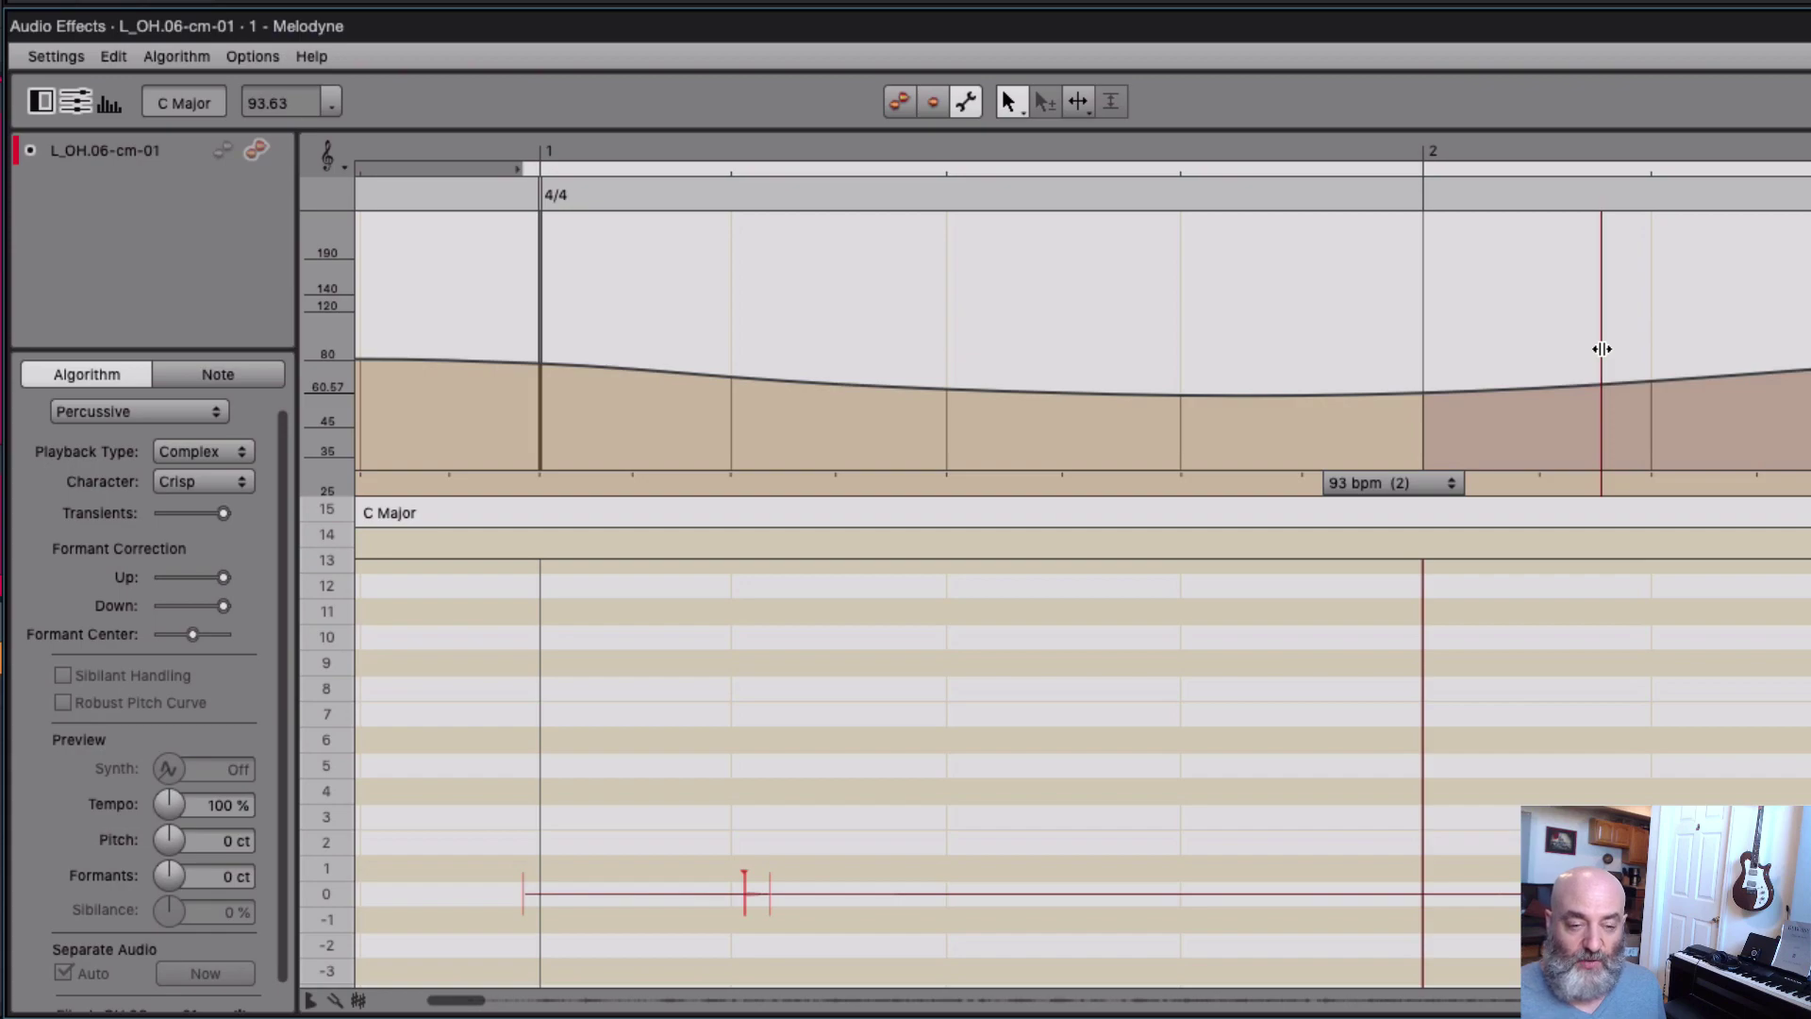
left_click_drag(1601, 349, 1601, 349)
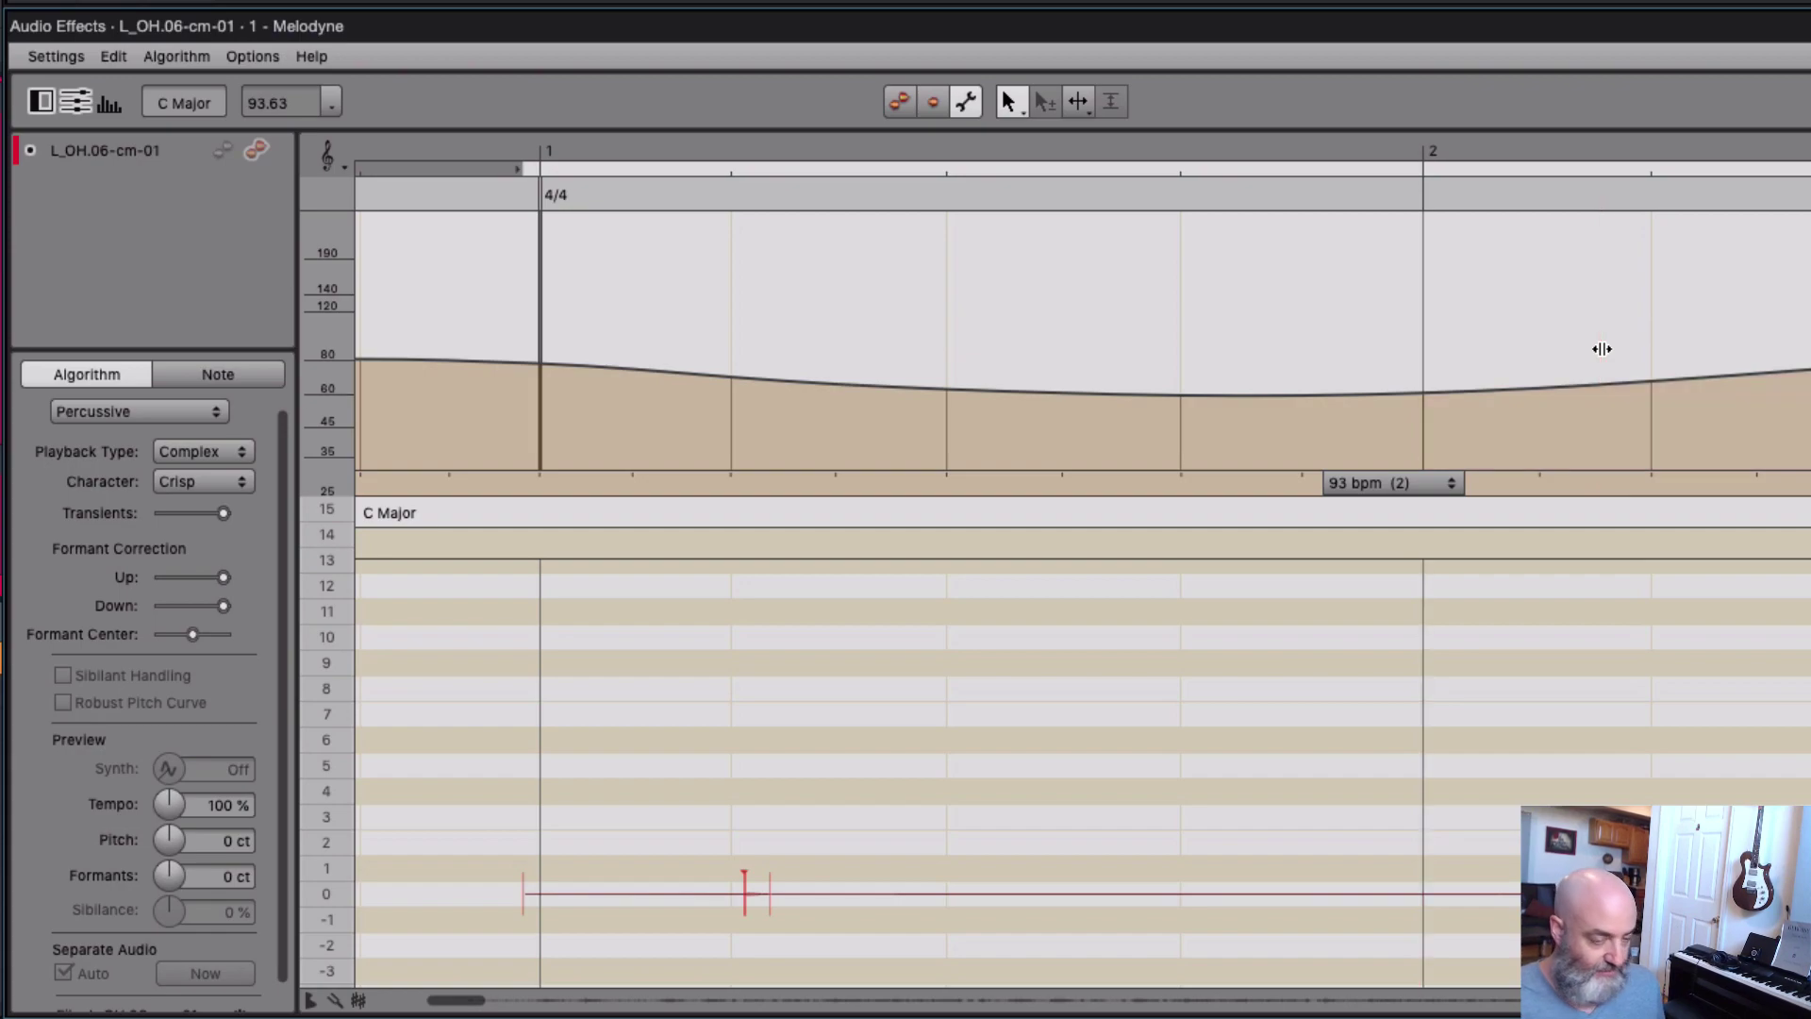
double_click(1602, 349)
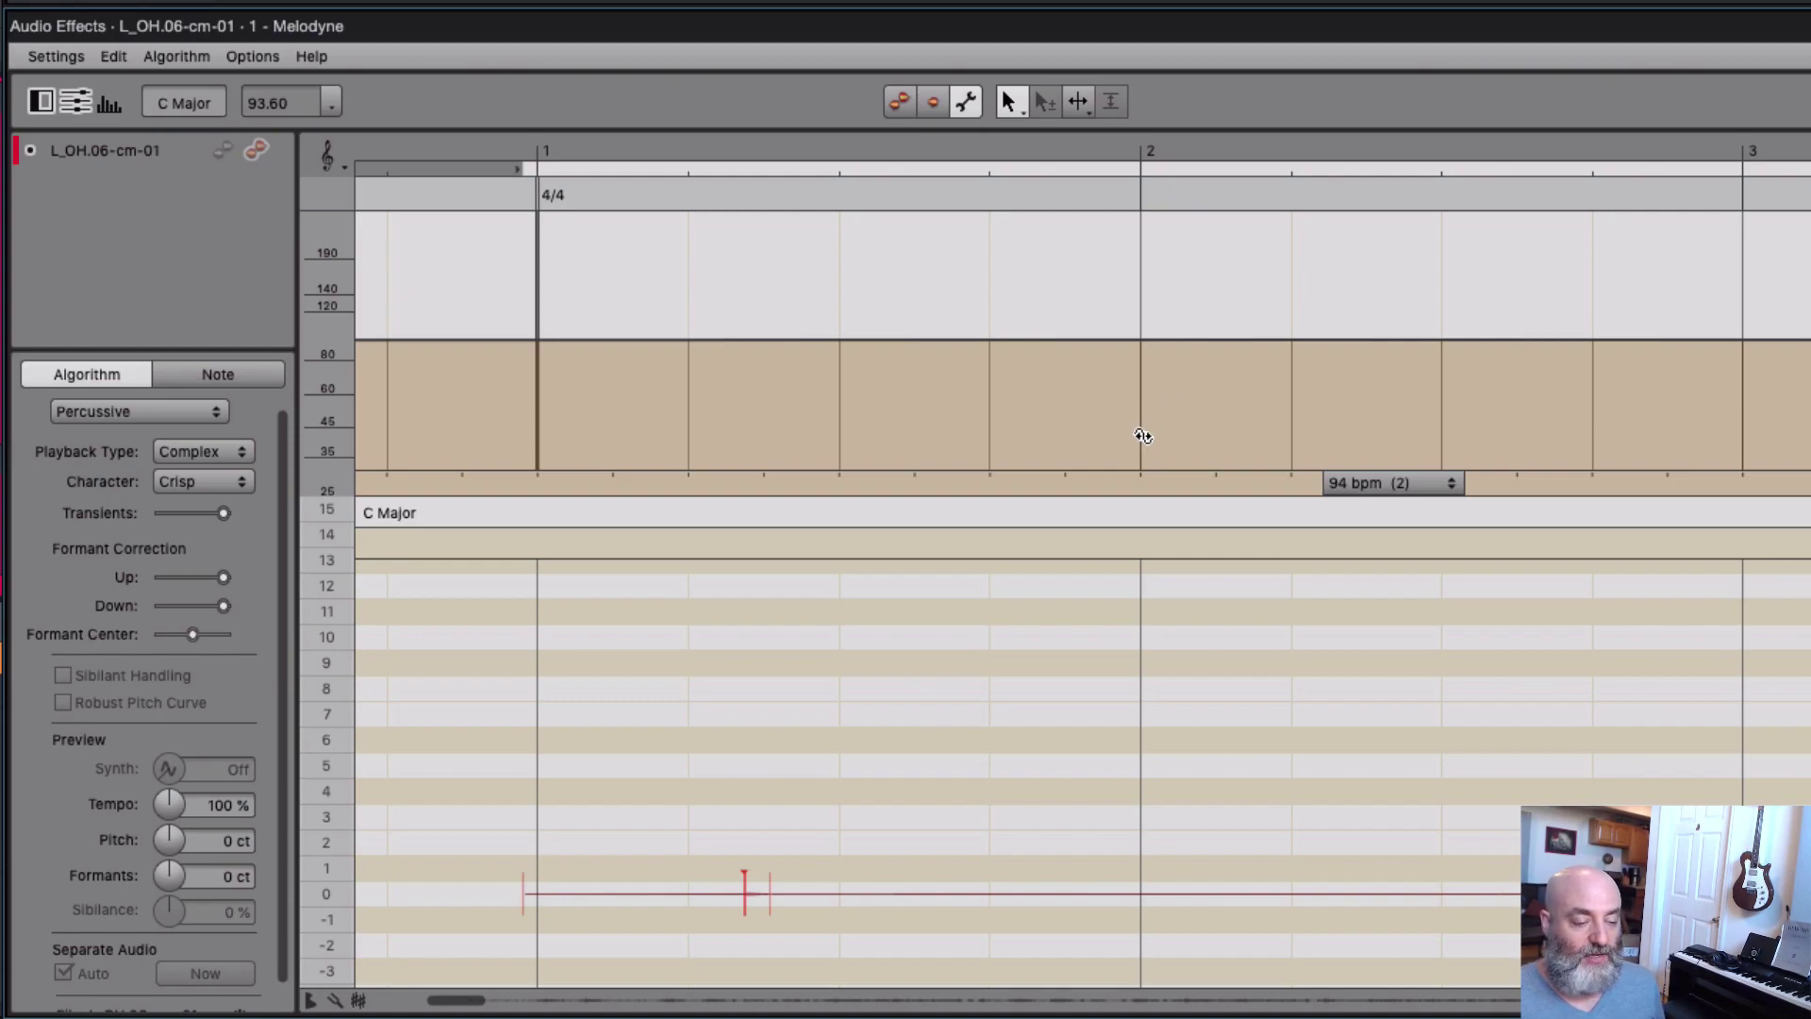
left_click(1144, 436)
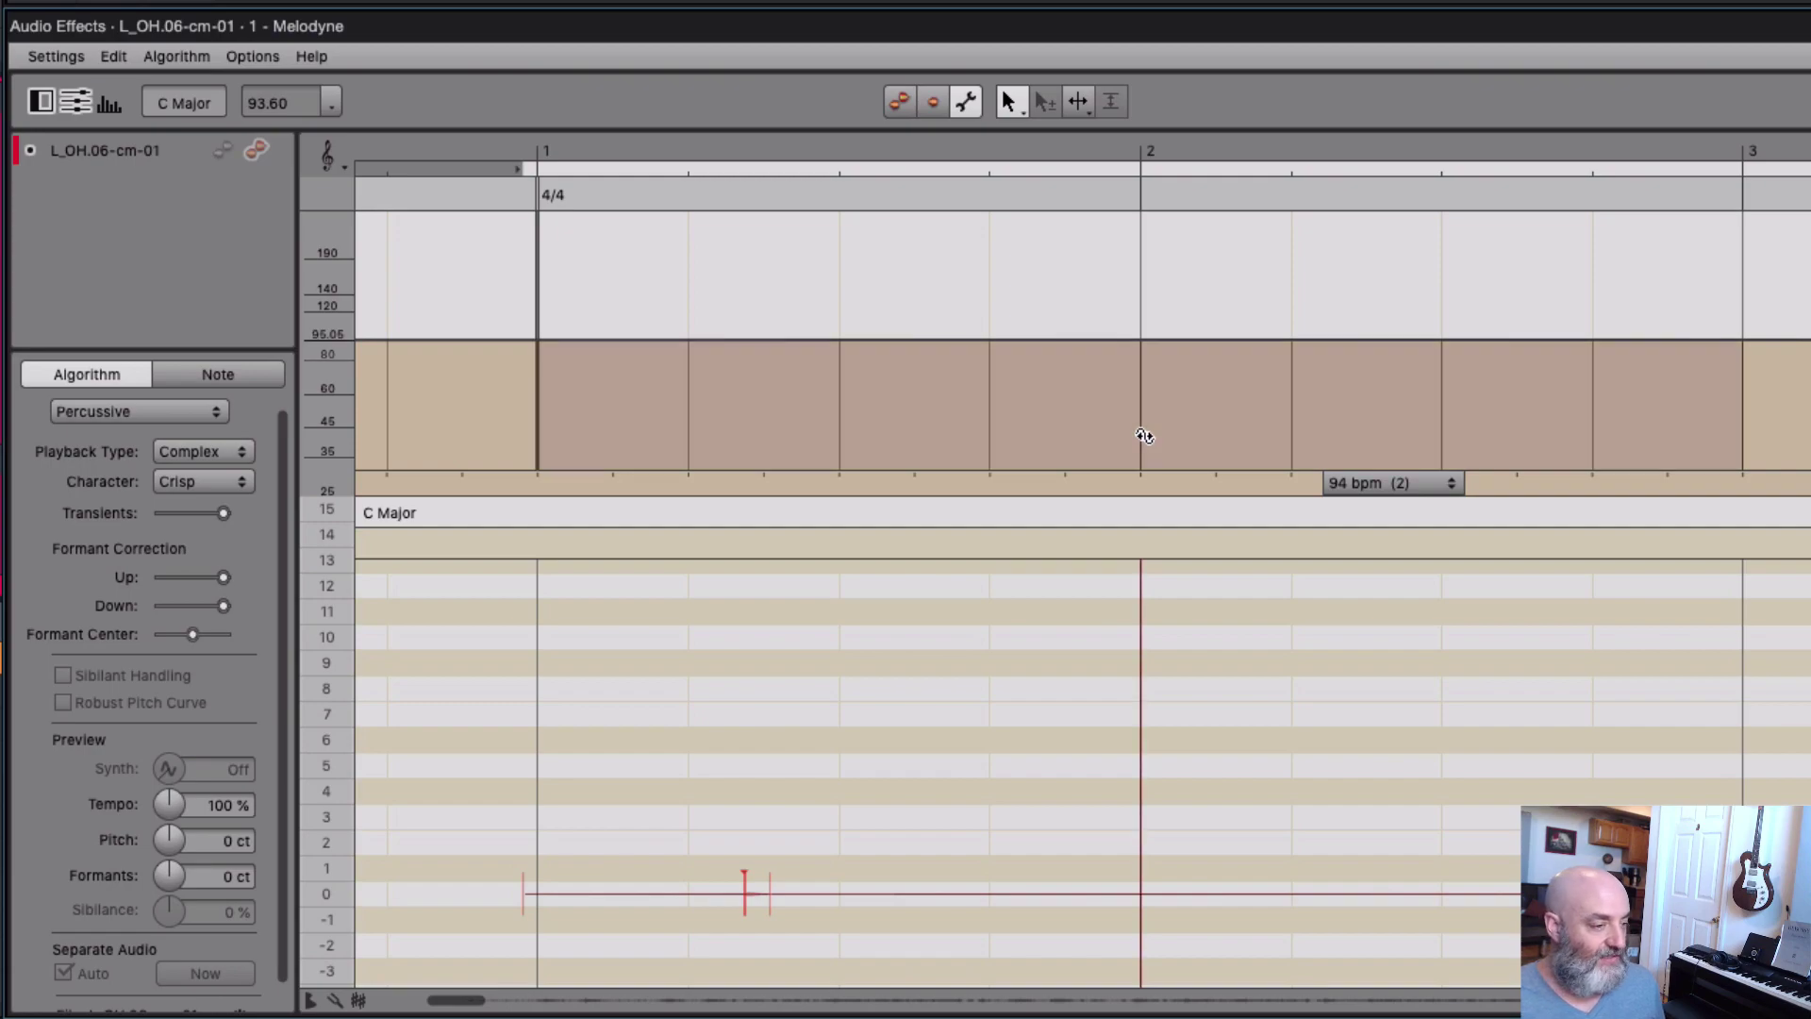
mouse_move(1144, 436)
left_mouse_down()
mouse_move(1229, 431)
mouse_move(1047, 423)
left_mouse_up()
key("ctrl+z")
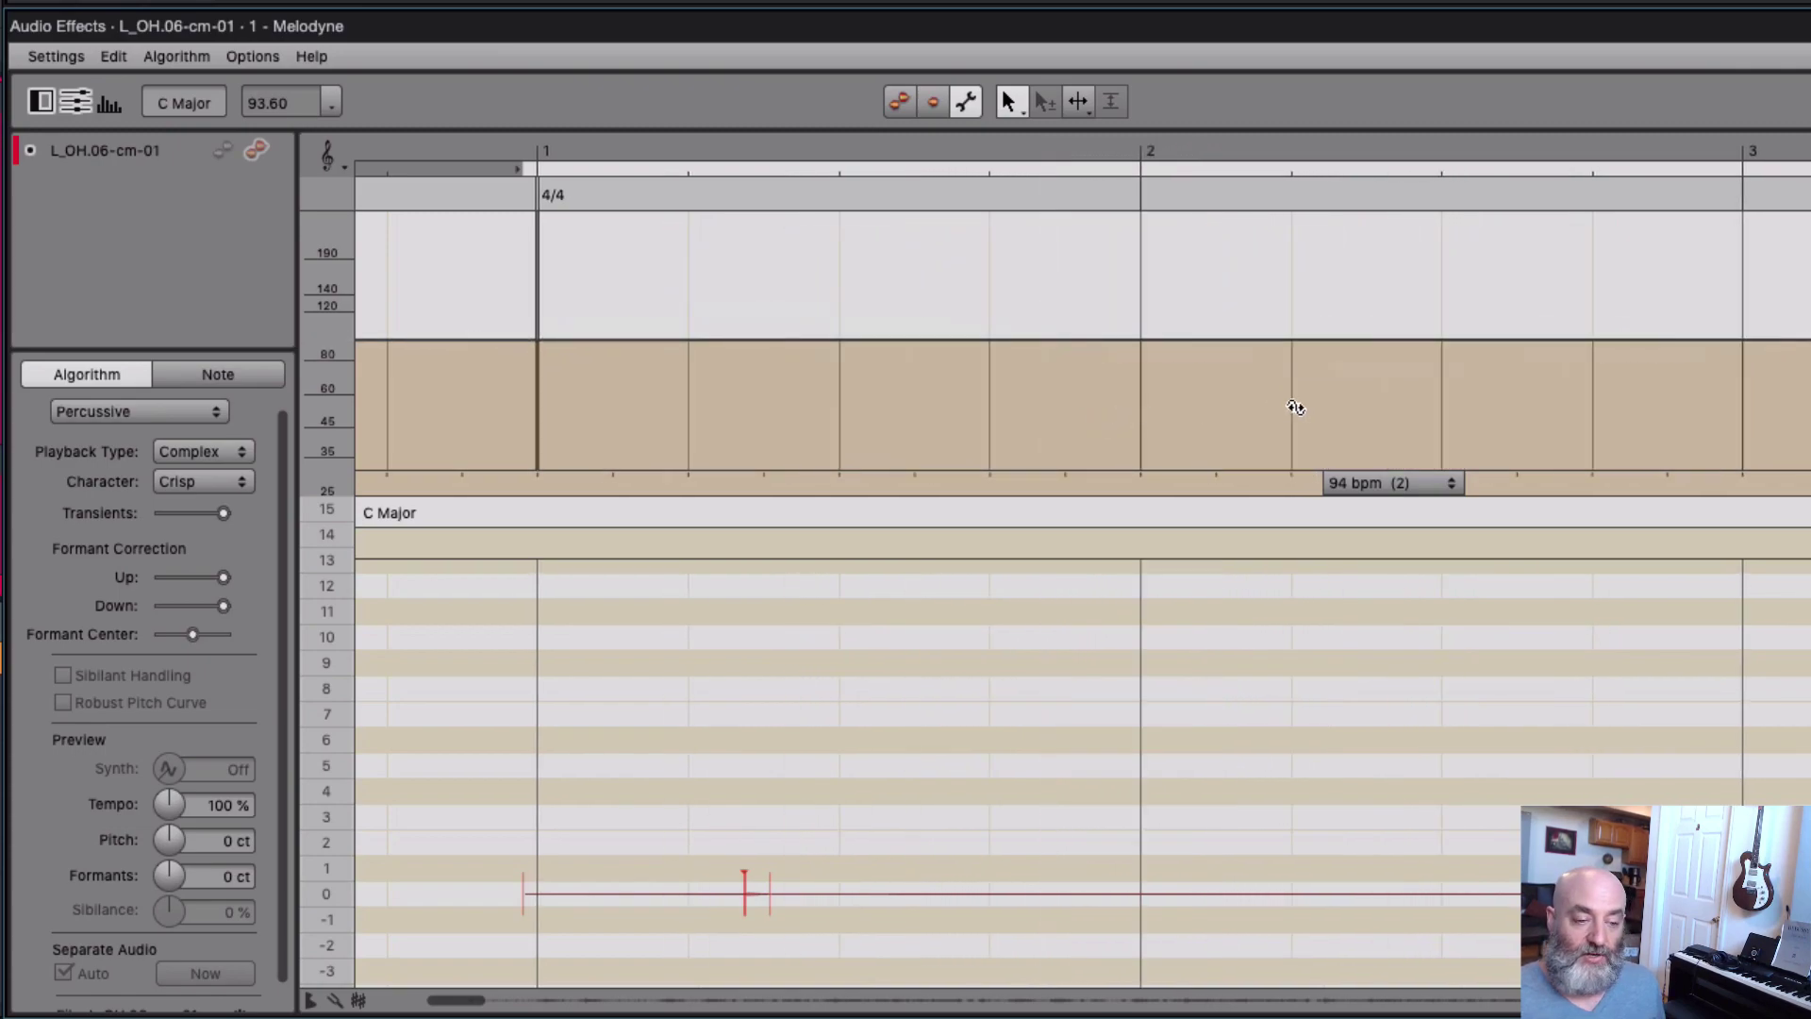
mouse_move(1295, 408)
left_mouse_down()
mouse_move(1384, 405)
mouse_move(1281, 408)
left_mouse_up()
key("ctrl+z")
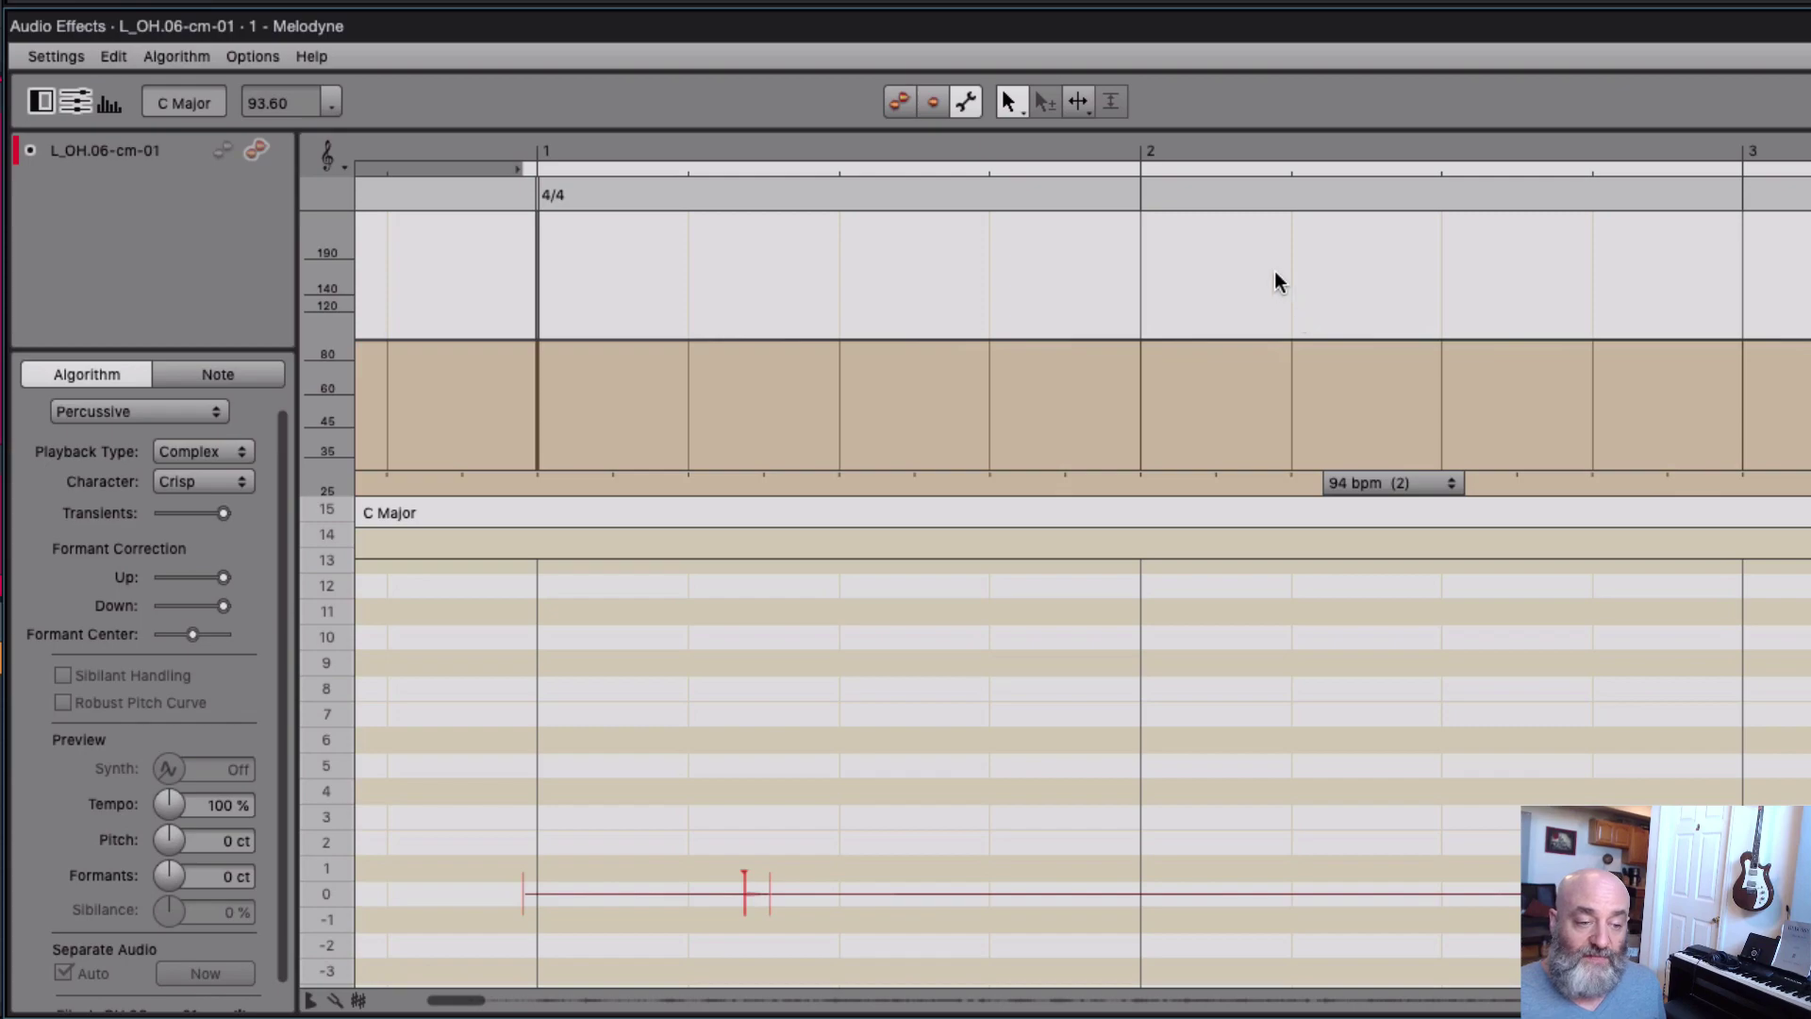
left_click_drag(1283, 251, 1596, 251)
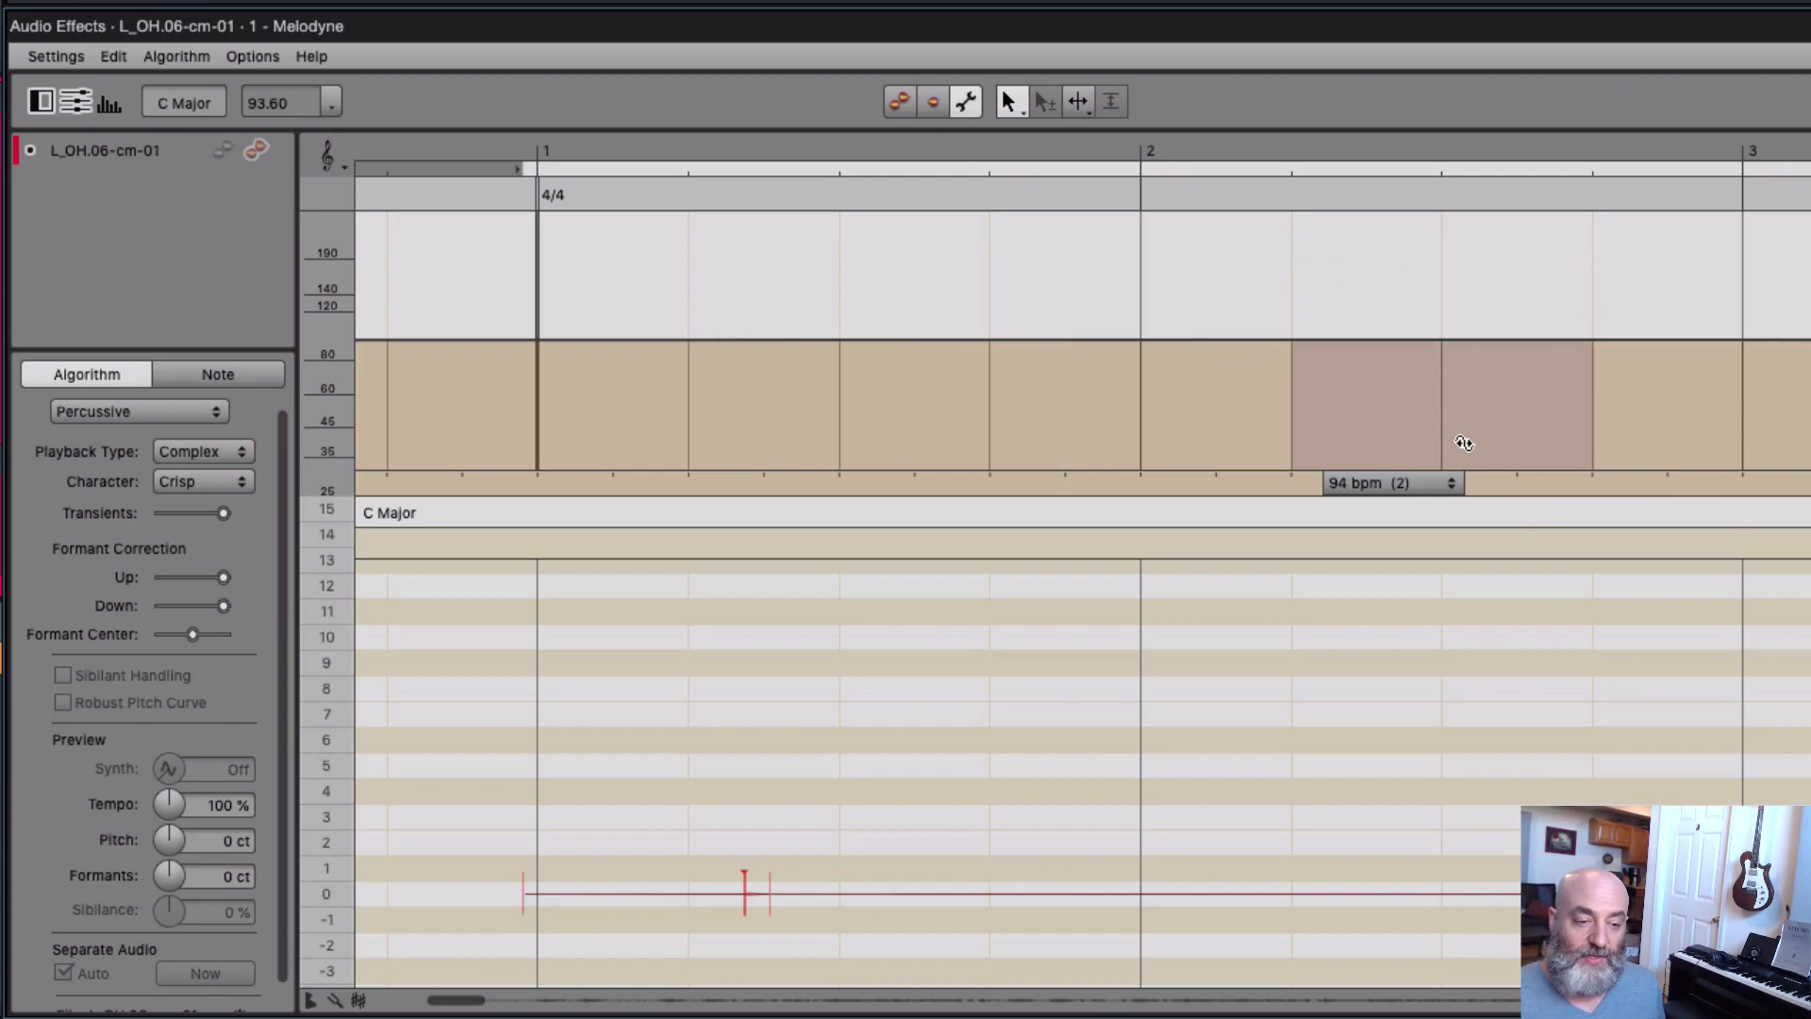
mouse_move(1442, 446)
left_mouse_down()
mouse_move(1459, 449)
mouse_move(1425, 442)
left_mouse_up()
key("ctrl+z")
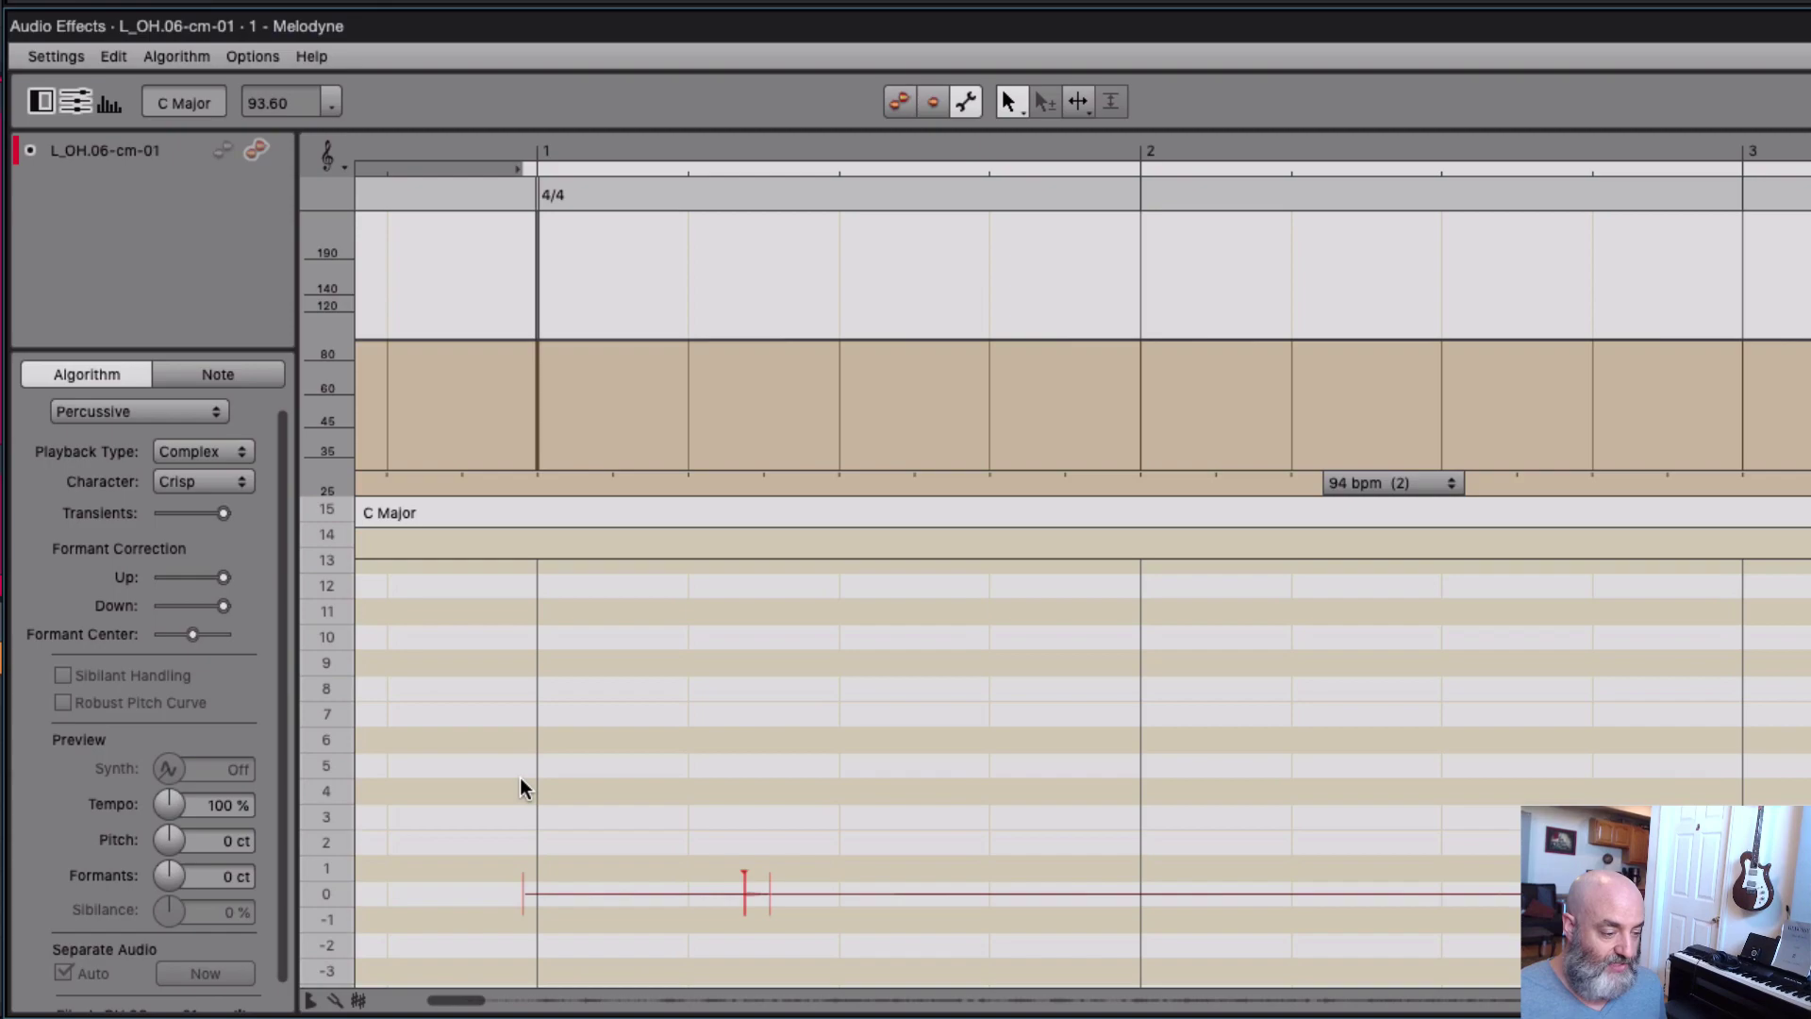
Step: Move bar 1 onto the first drum hit, bending the tempo to 94.57, then play from bar 1
left_click_drag(518, 776, 1286, 796)
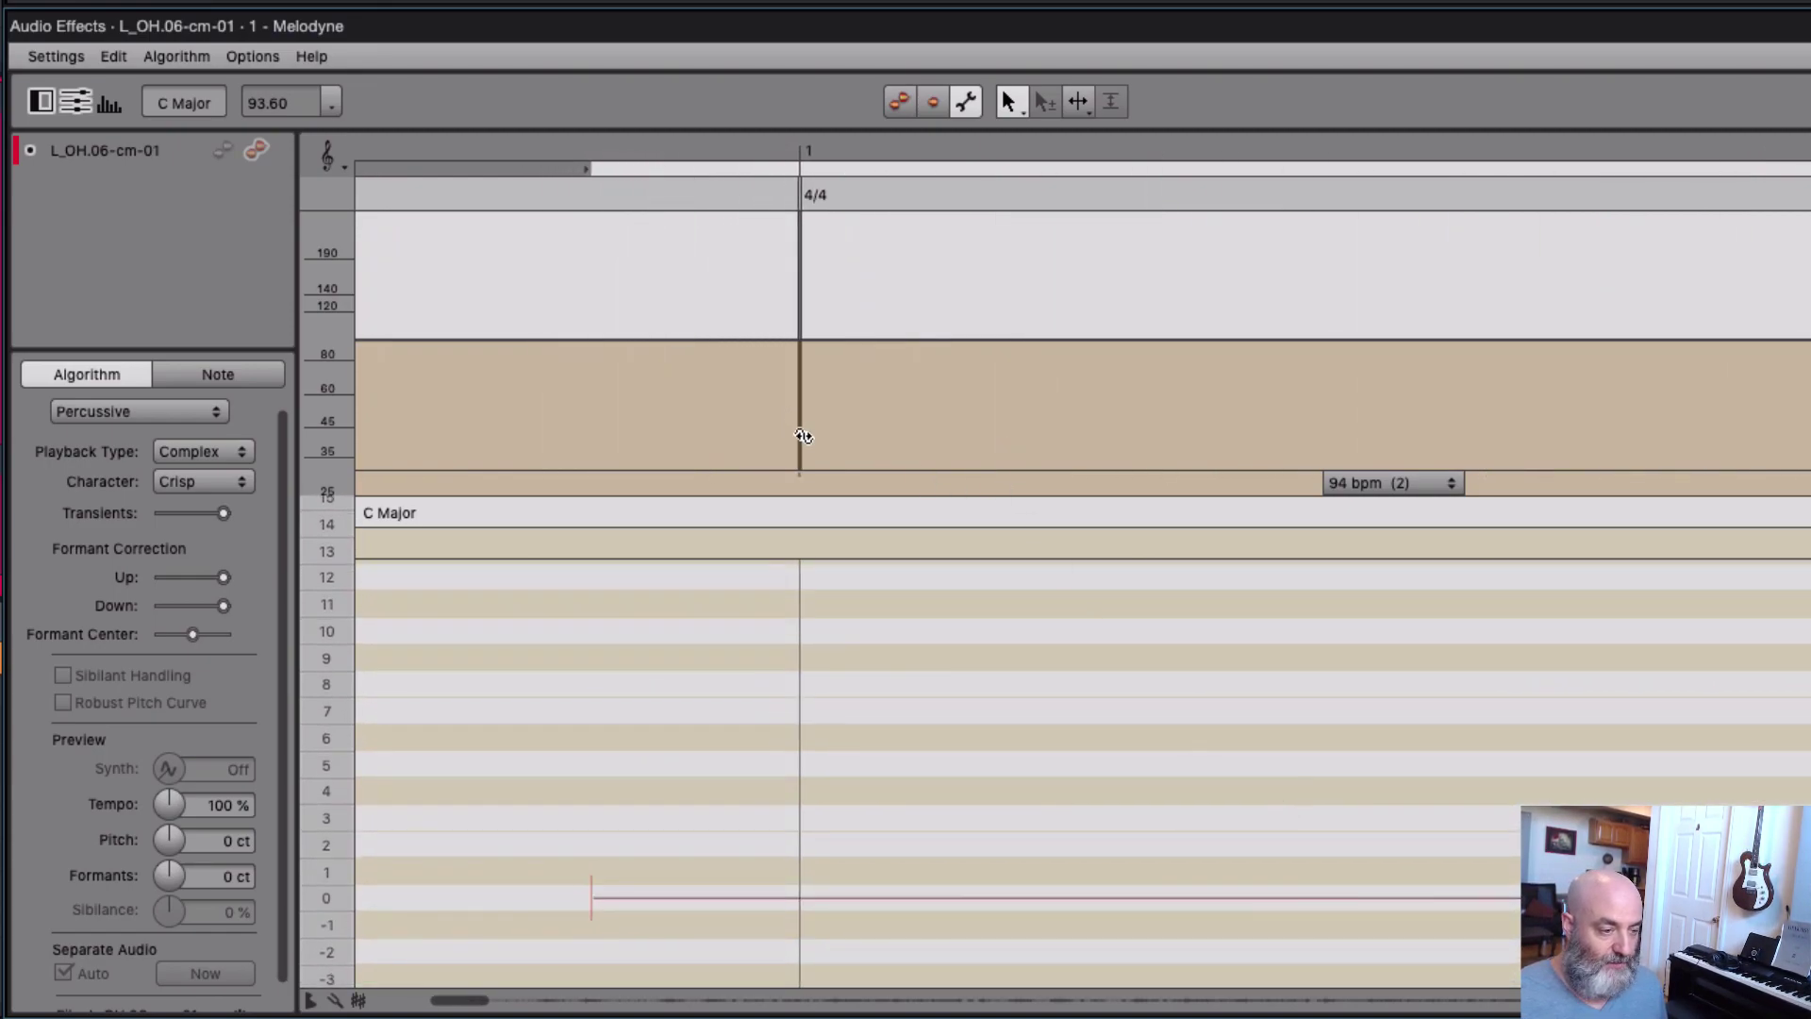
left_click_drag(802, 436, 592, 458)
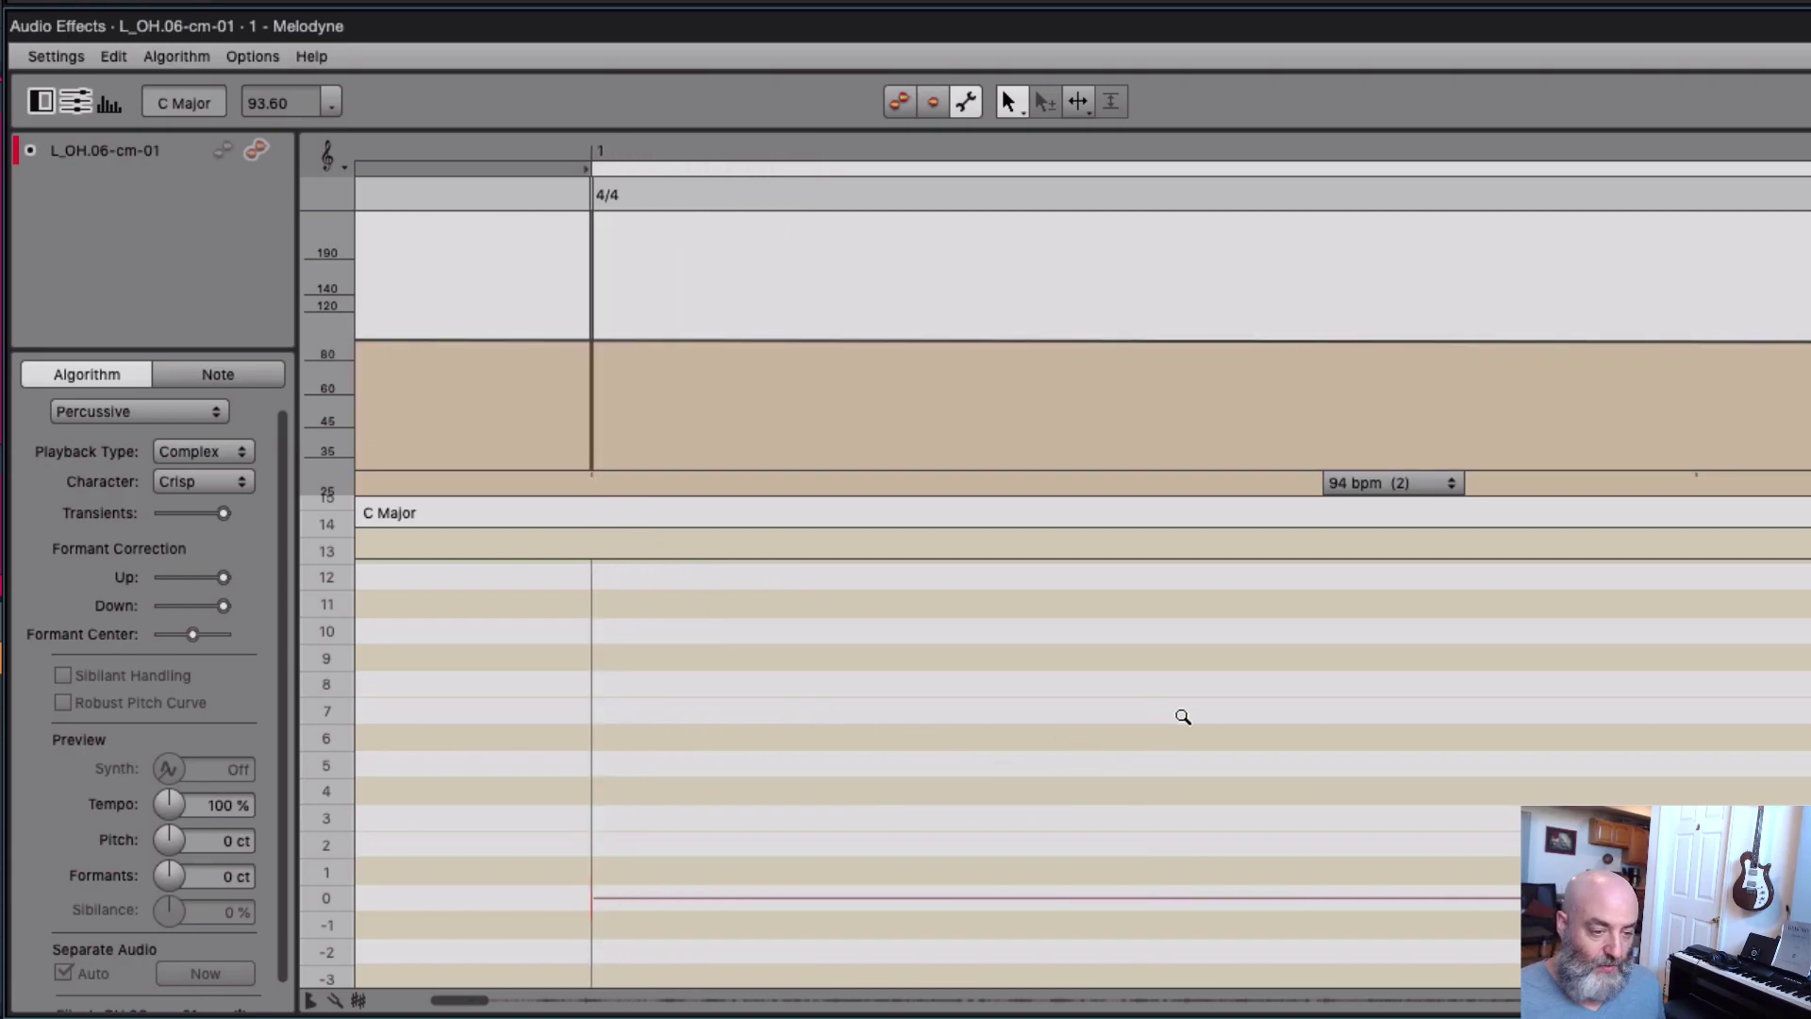
left_click_drag(1181, 717, 283, 627)
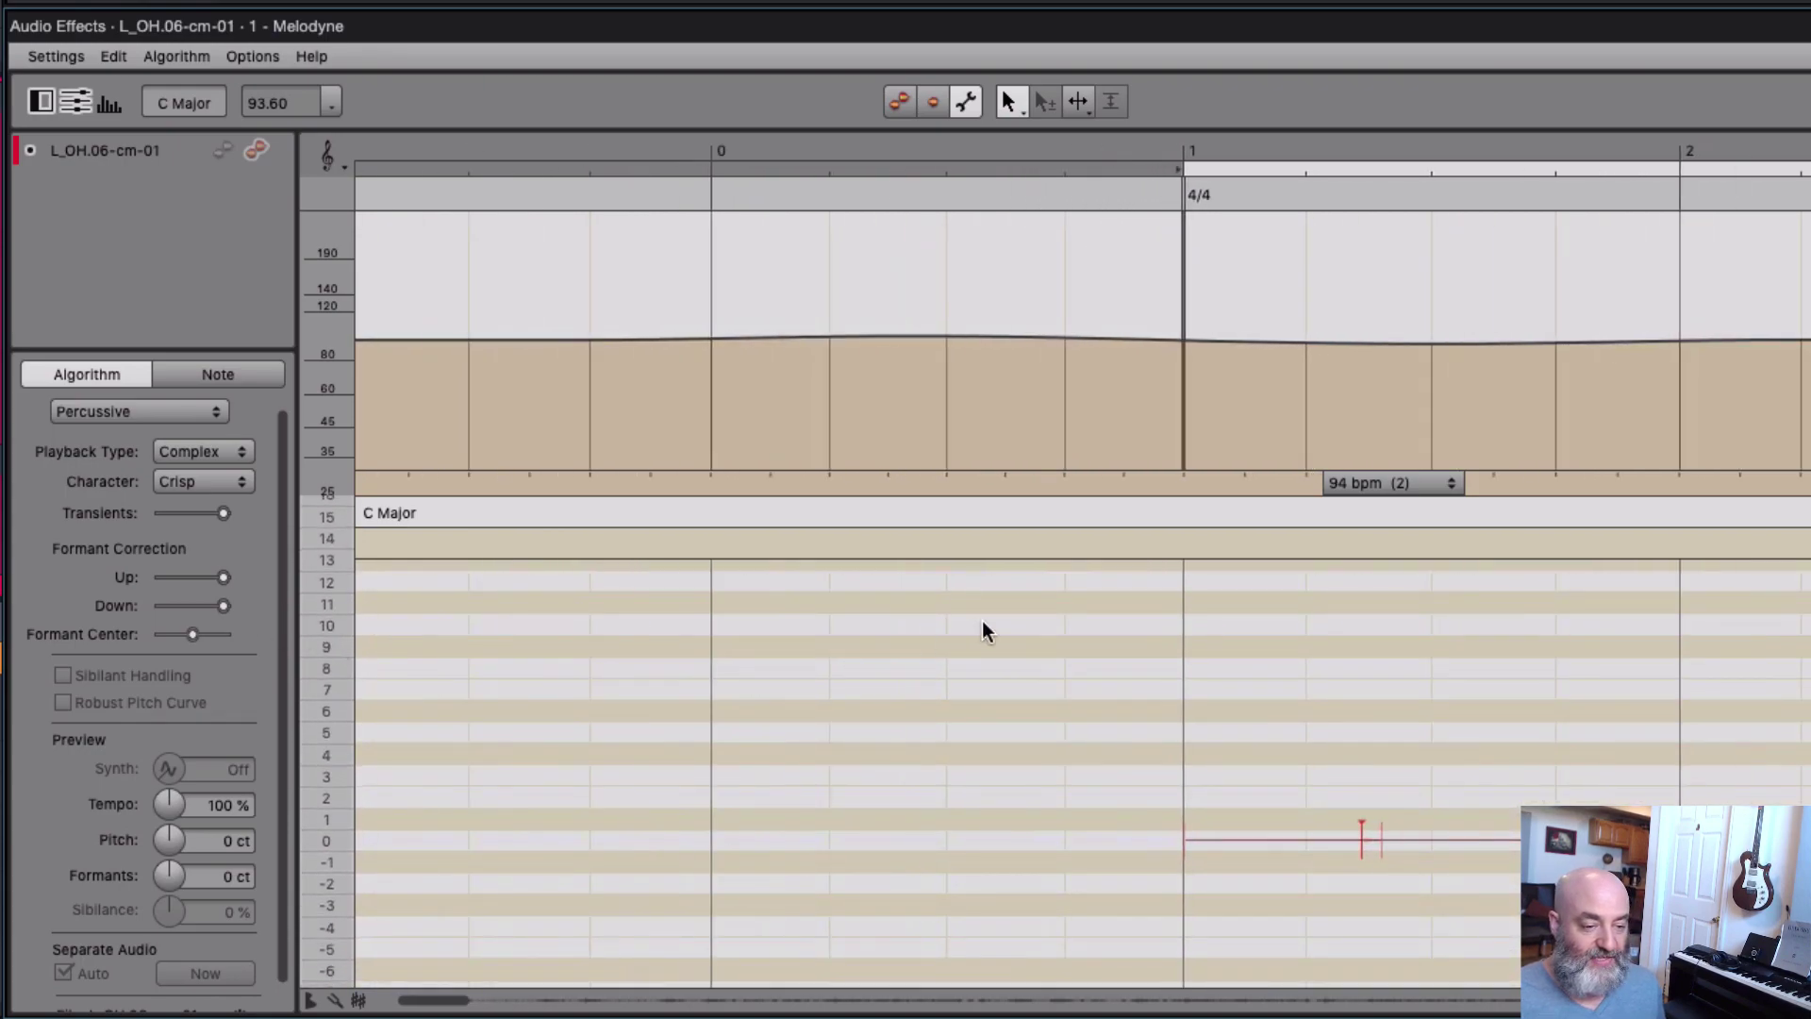
scroll(982, 639, "right", 8)
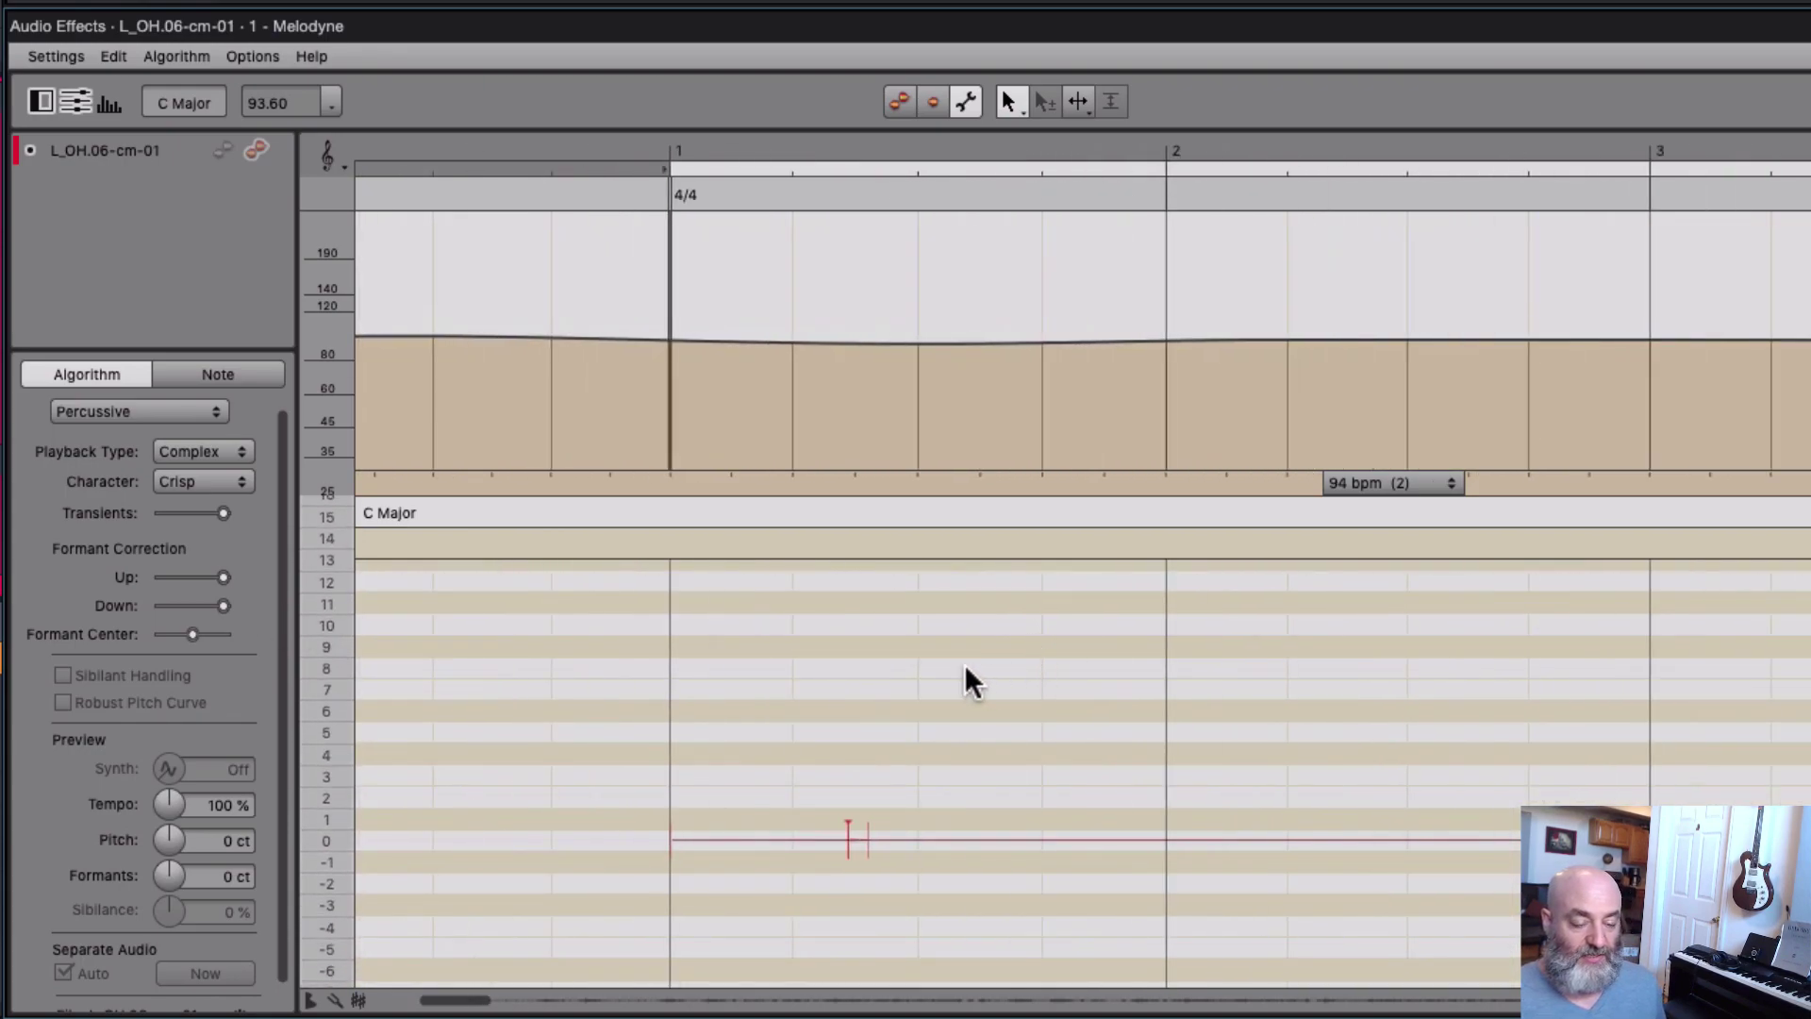
left_click(660, 145)
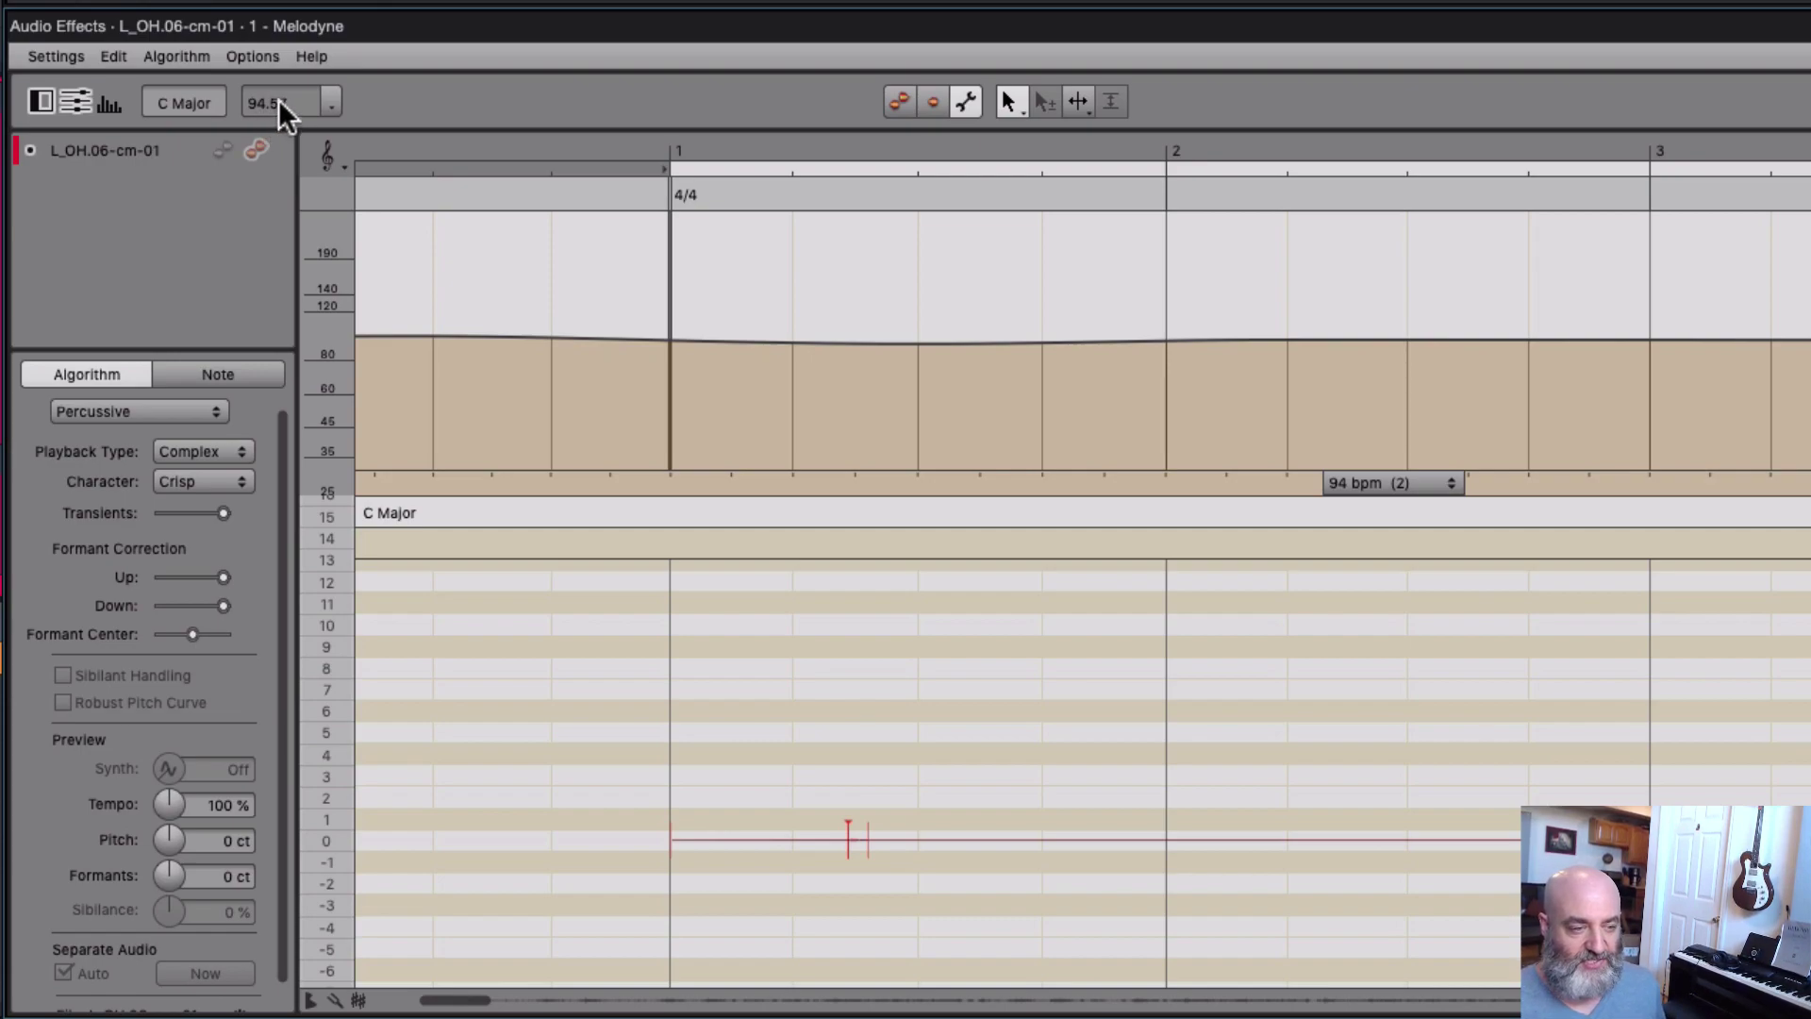
Step: Replay from bar 1 and select the count-off bars in the tempo lane
left_click(644, 146)
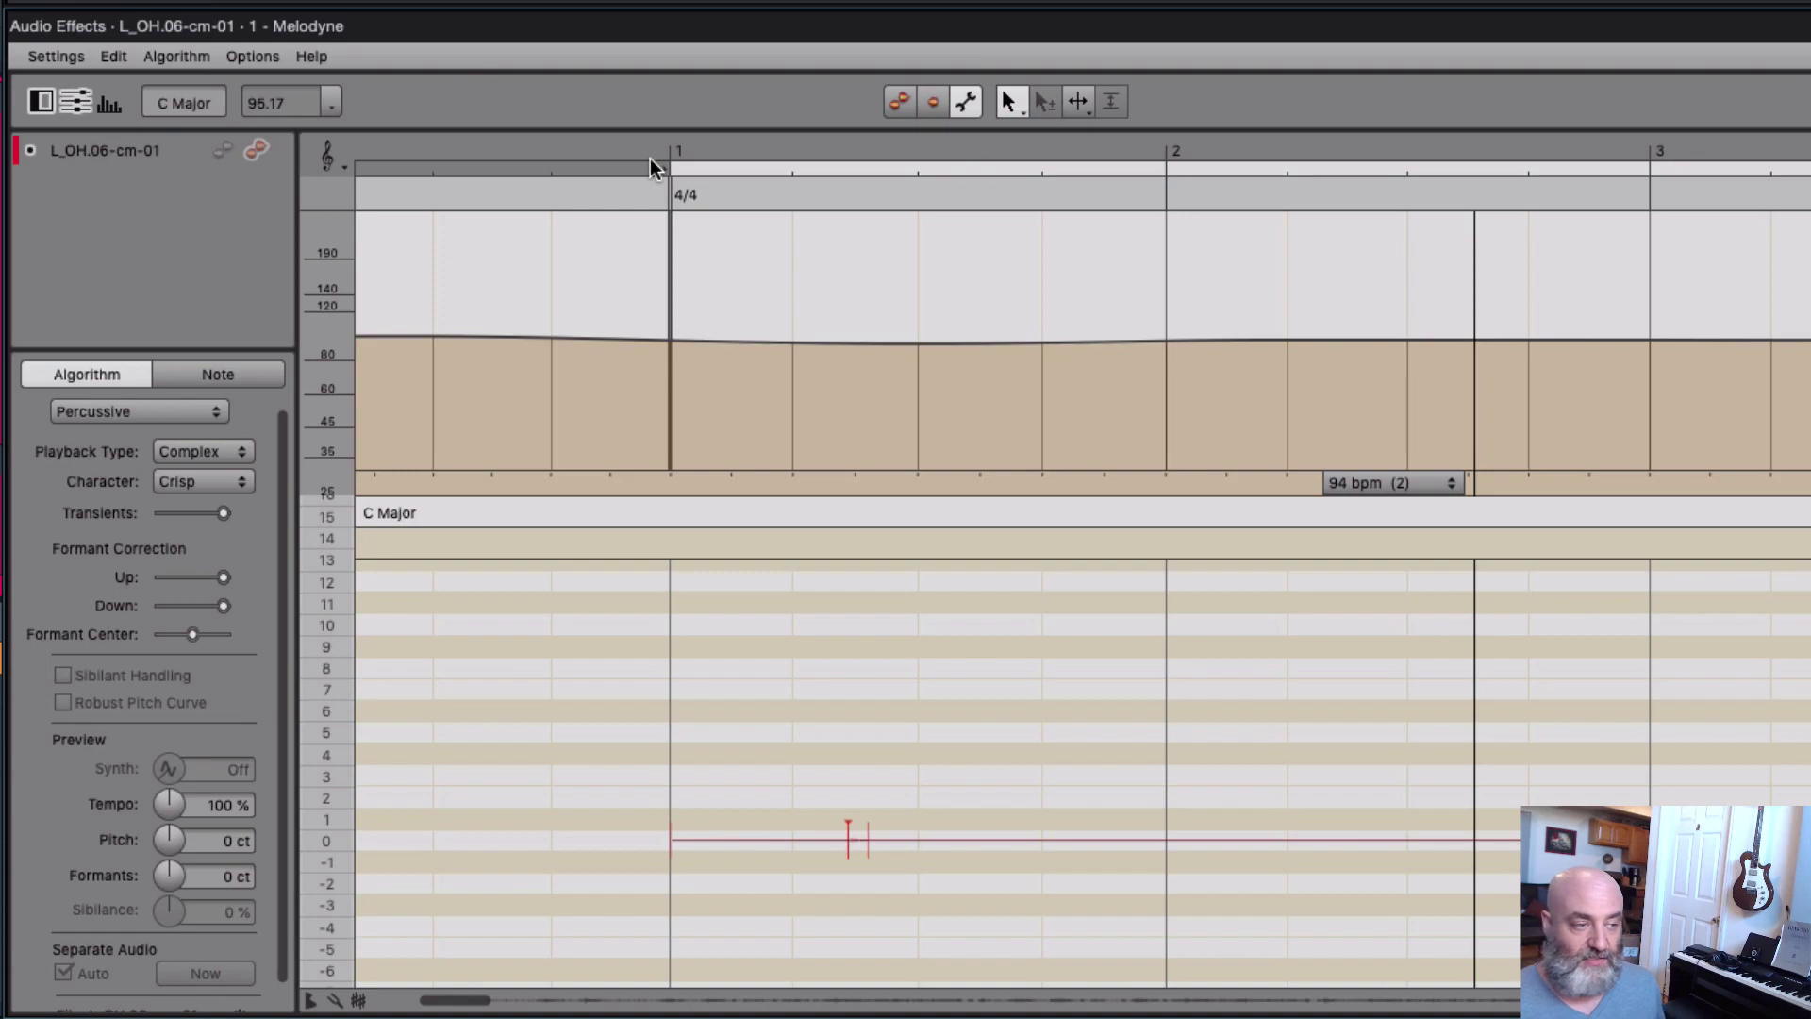
left_click_drag(658, 271, 1665, 303)
Step: Flatten the selected count-off to a constant tempo of 94.50 and start playback just before bar 1
right_click(1099, 400)
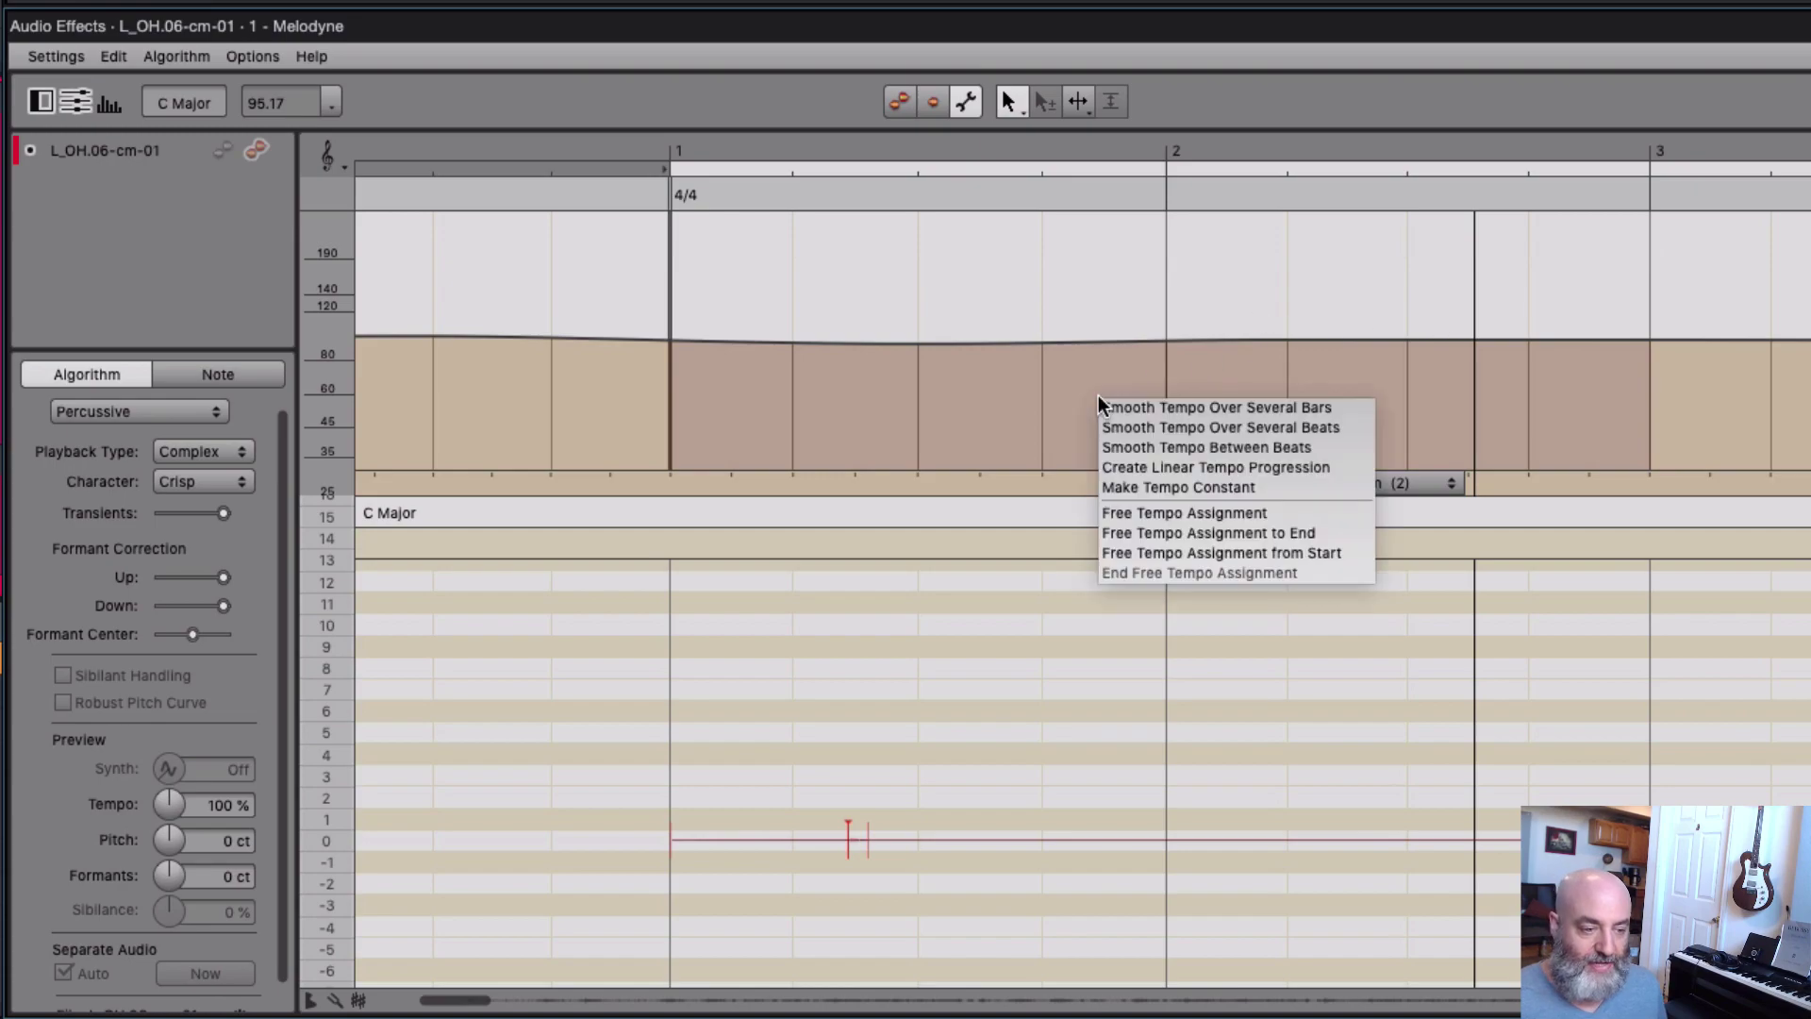
left_click(1113, 487)
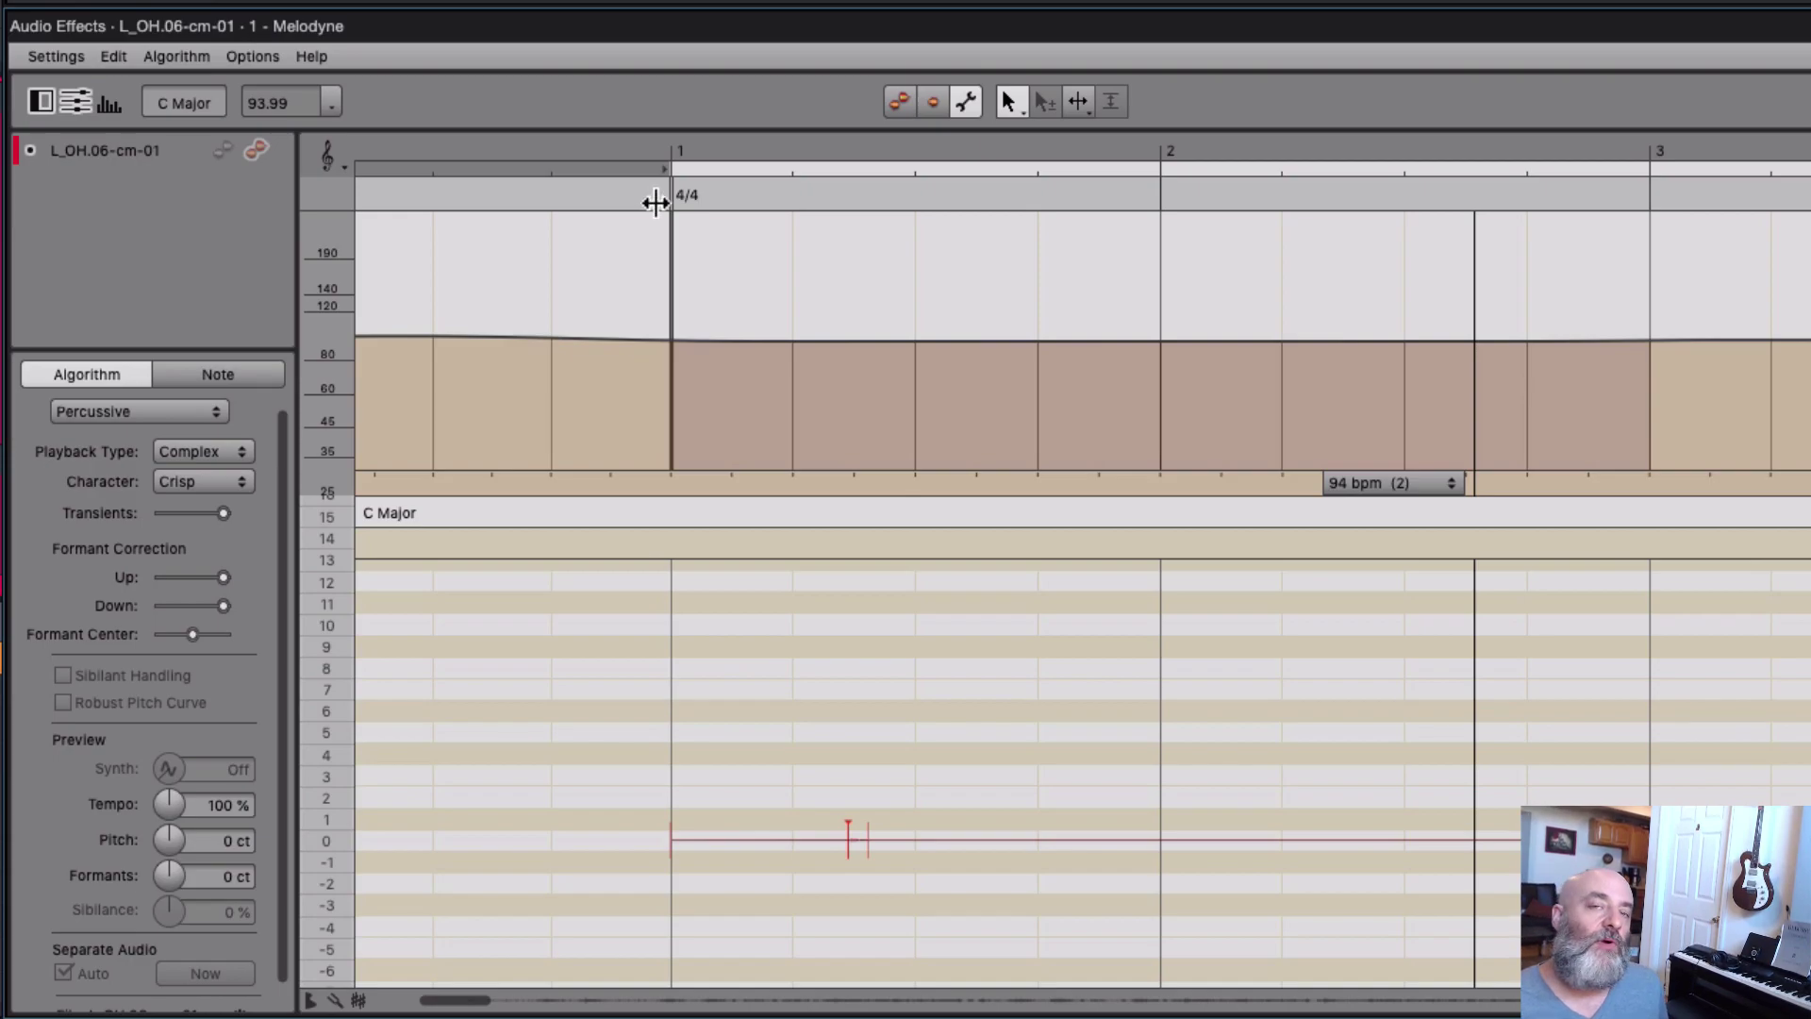
left_click(656, 143)
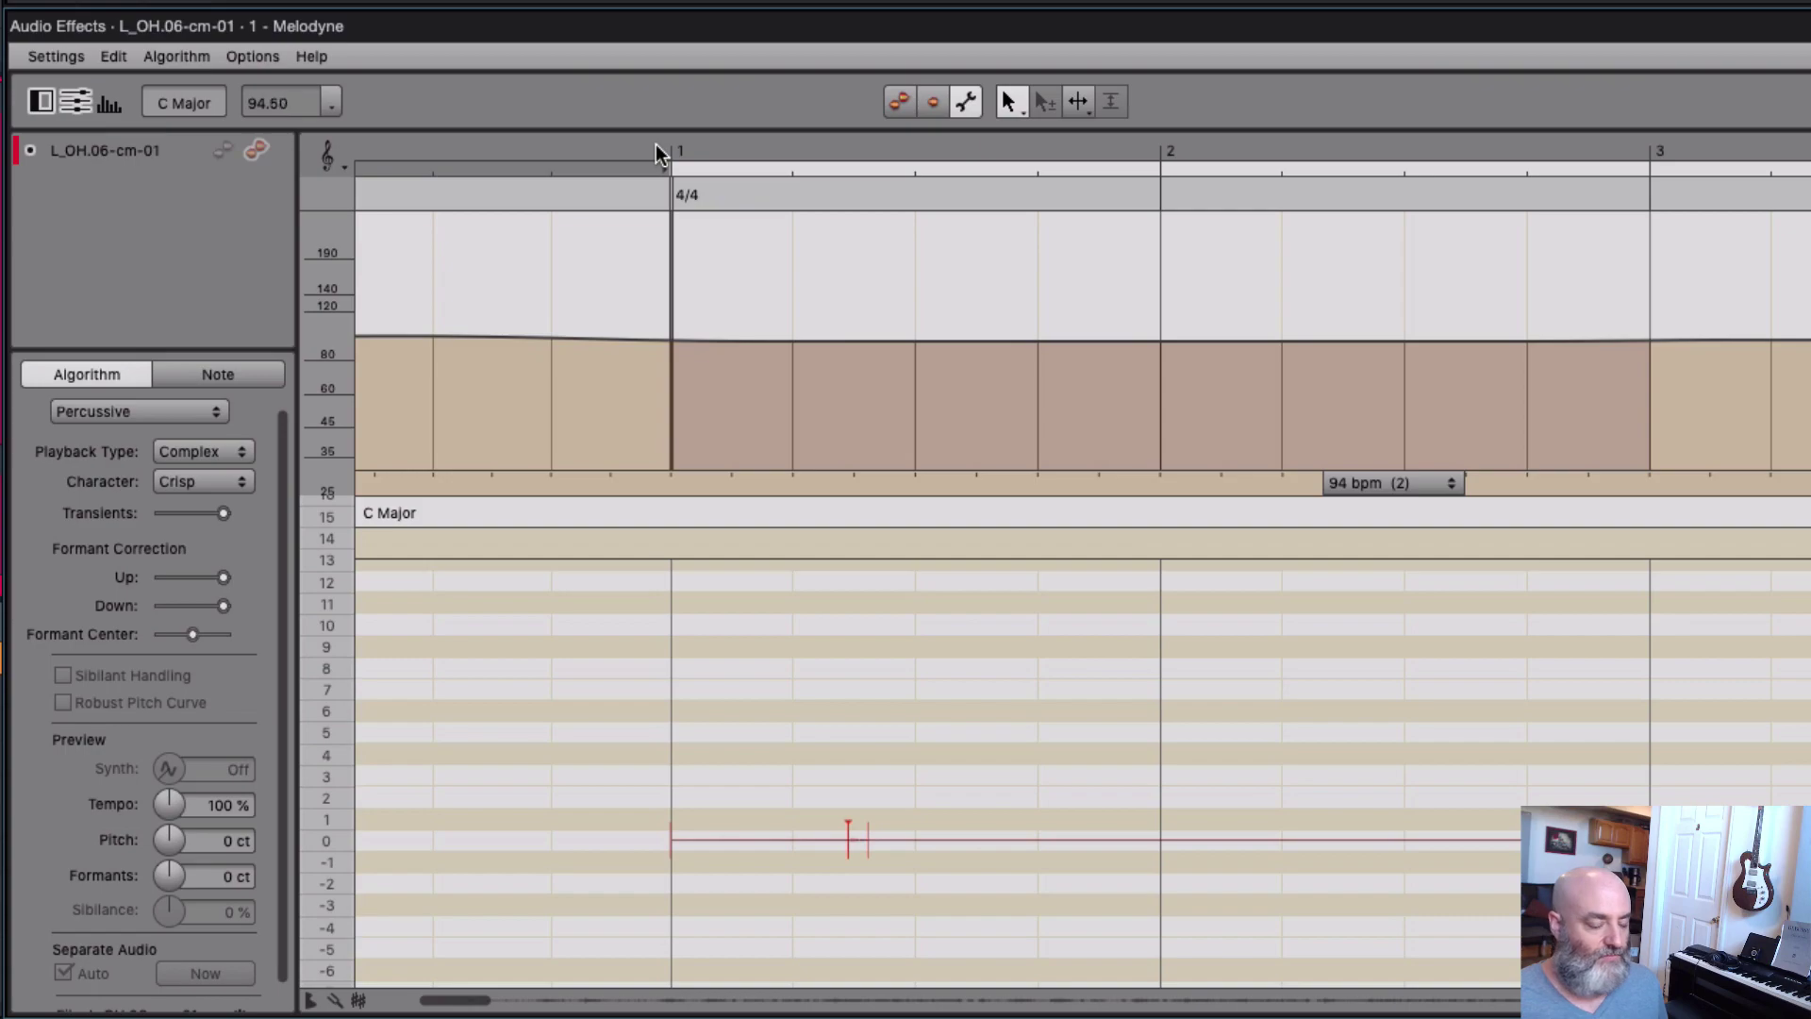
left_click(657, 151)
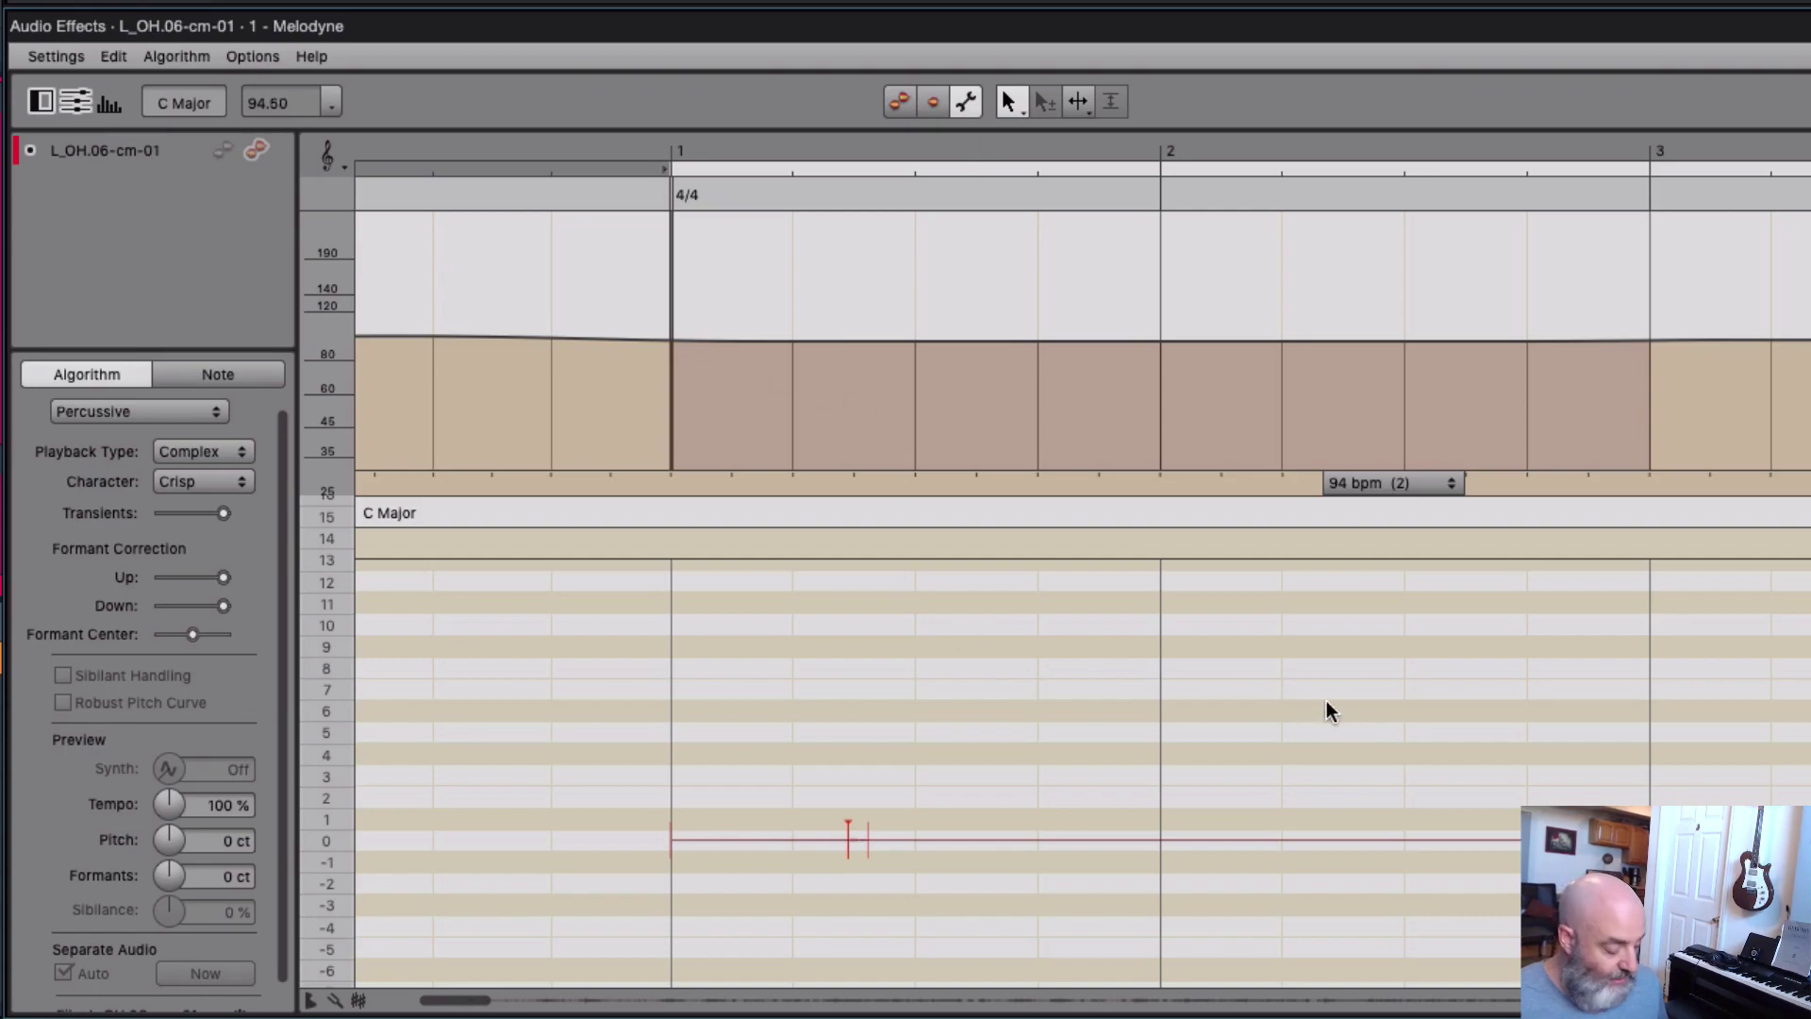
scroll(1050, 688, "down", 5)
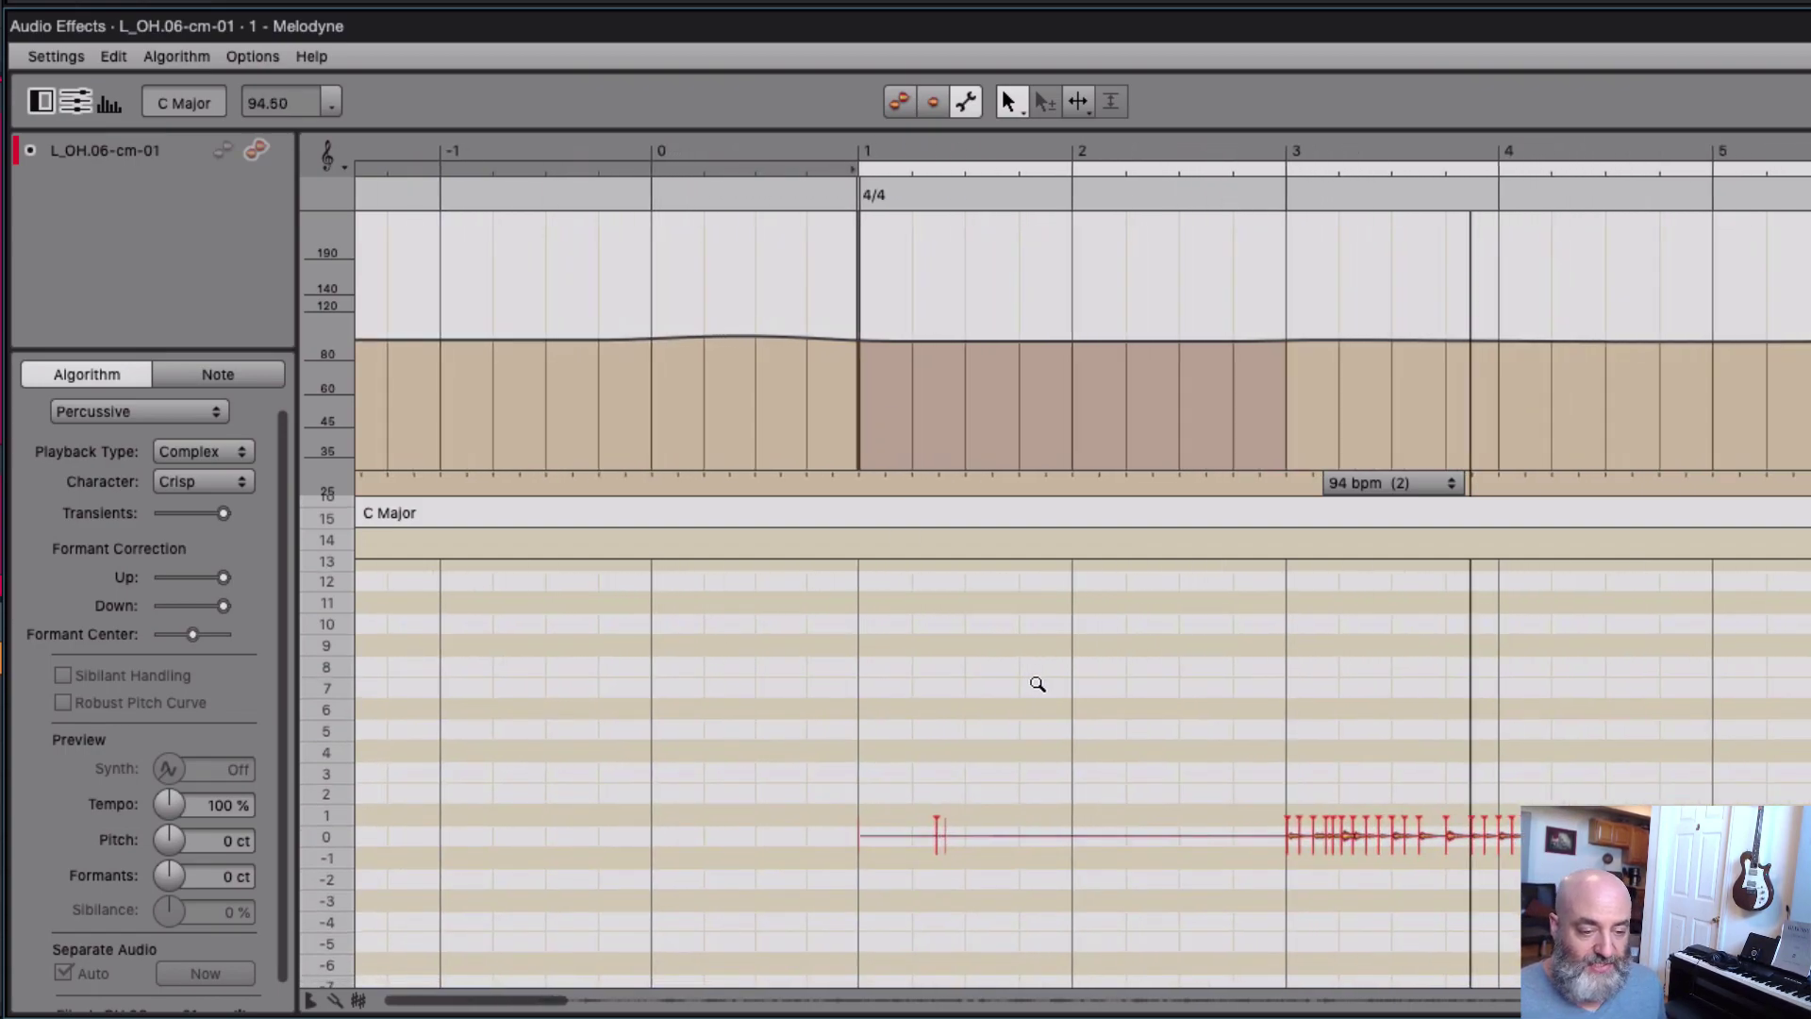
scroll(1396, 688, "right", 15)
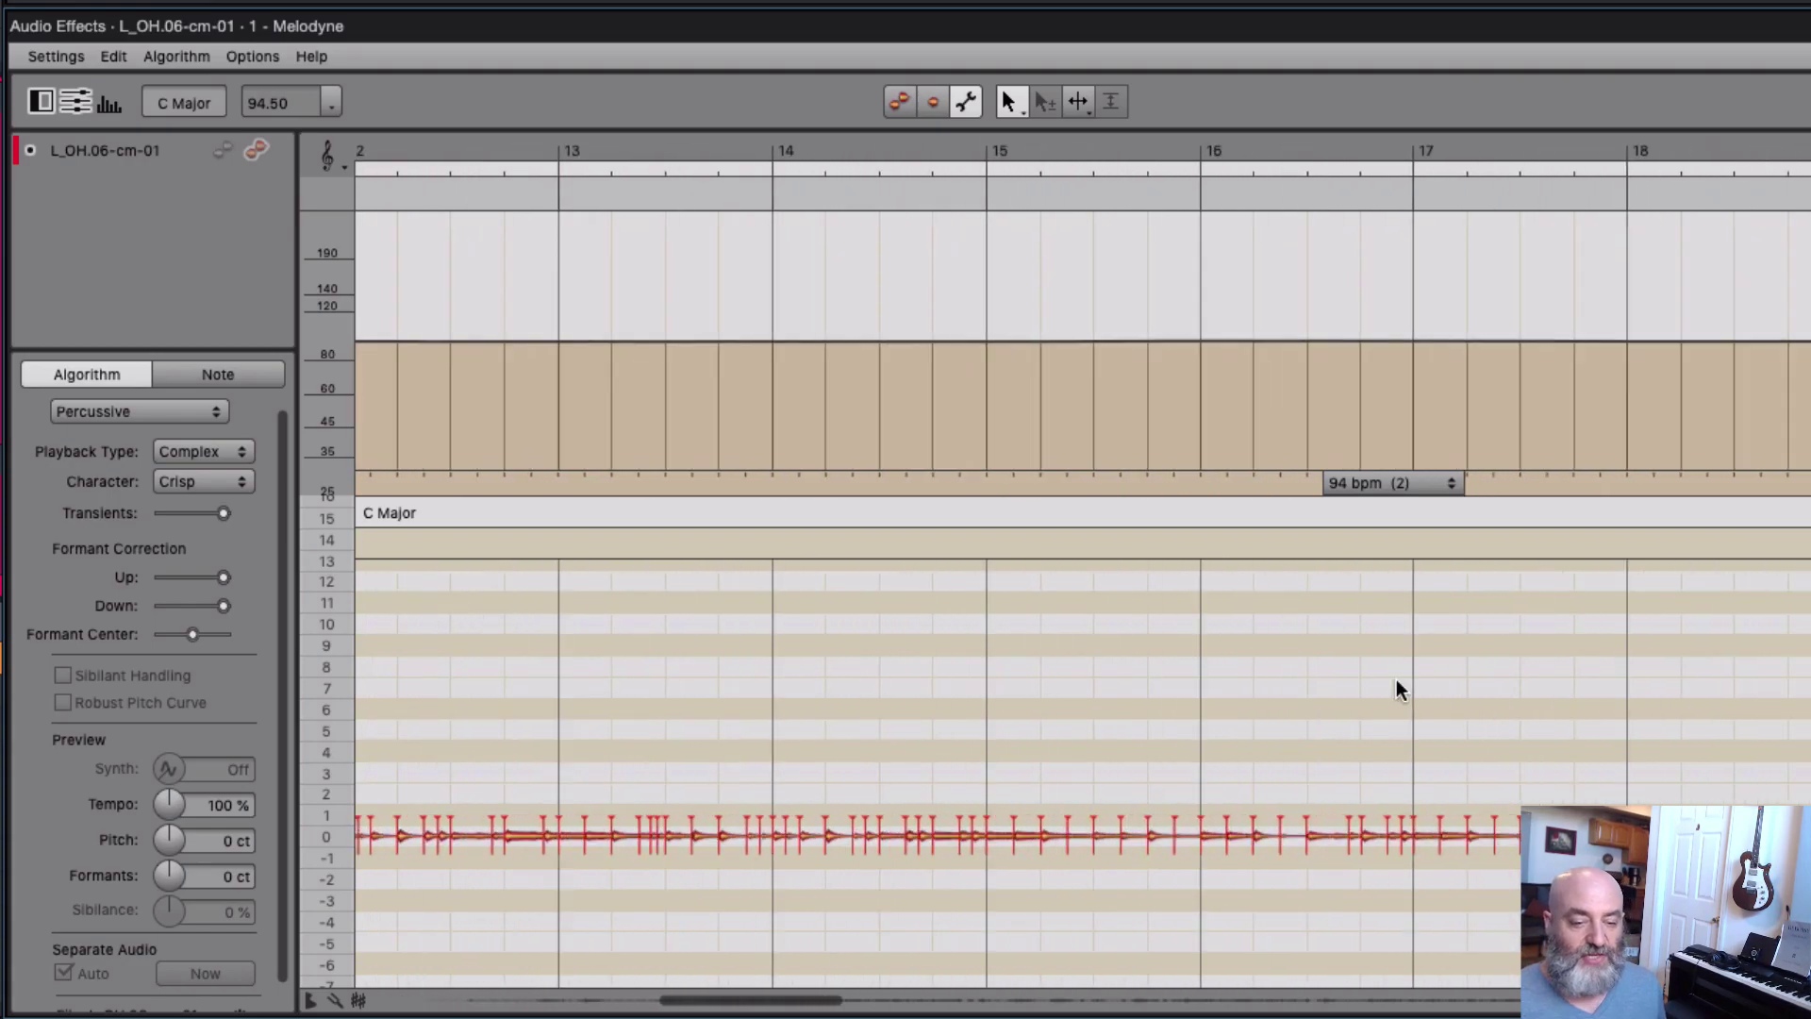
scroll(1397, 688, "right", 7)
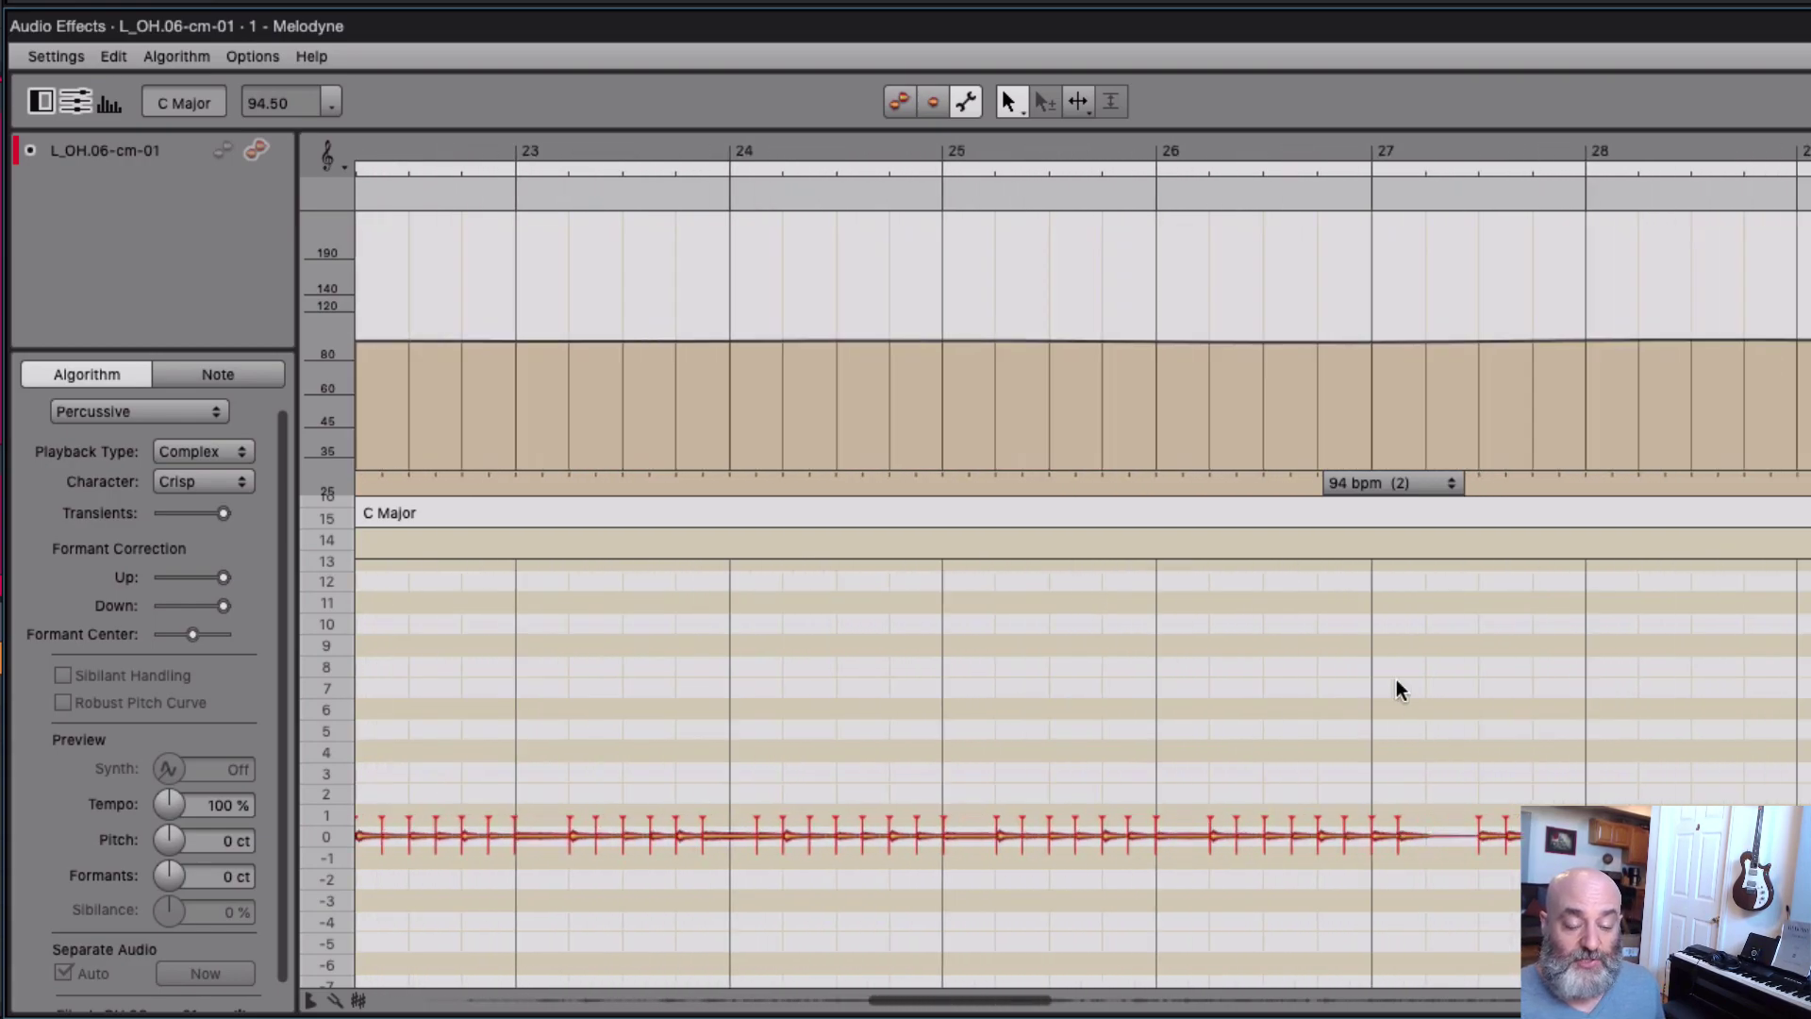
scroll(1342, 687, "right", 2)
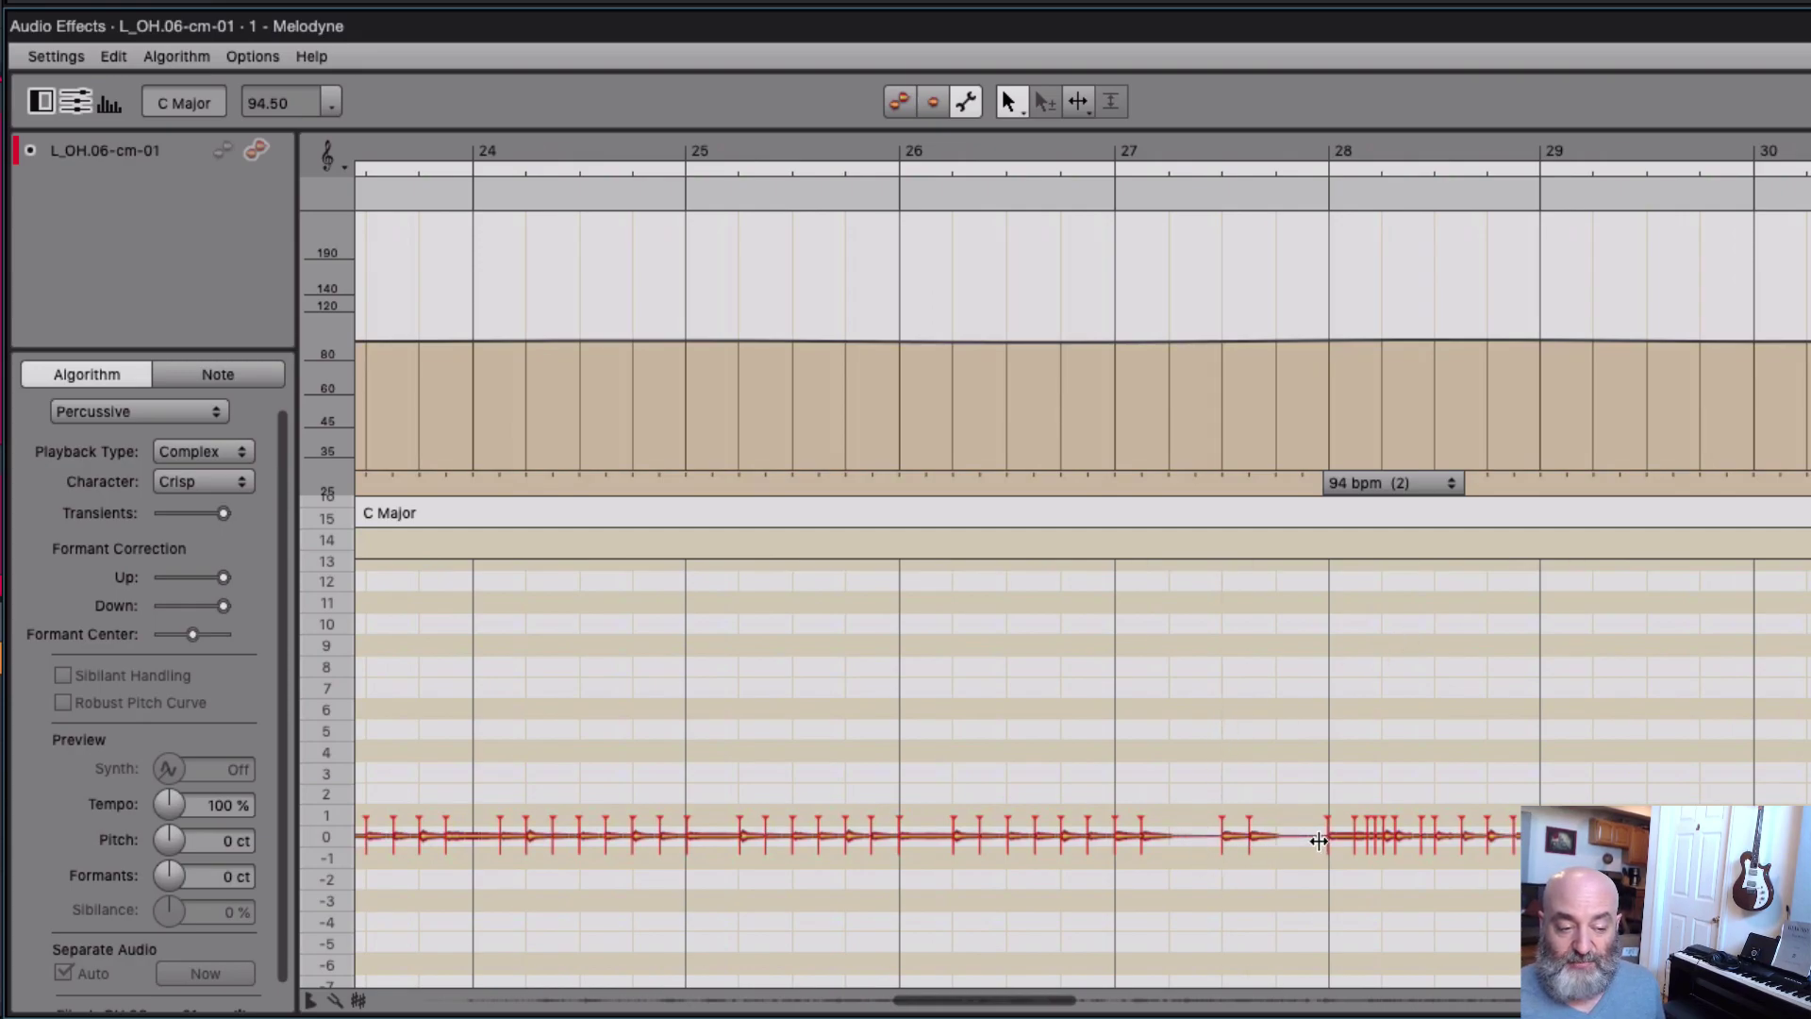
left_click(1043, 151)
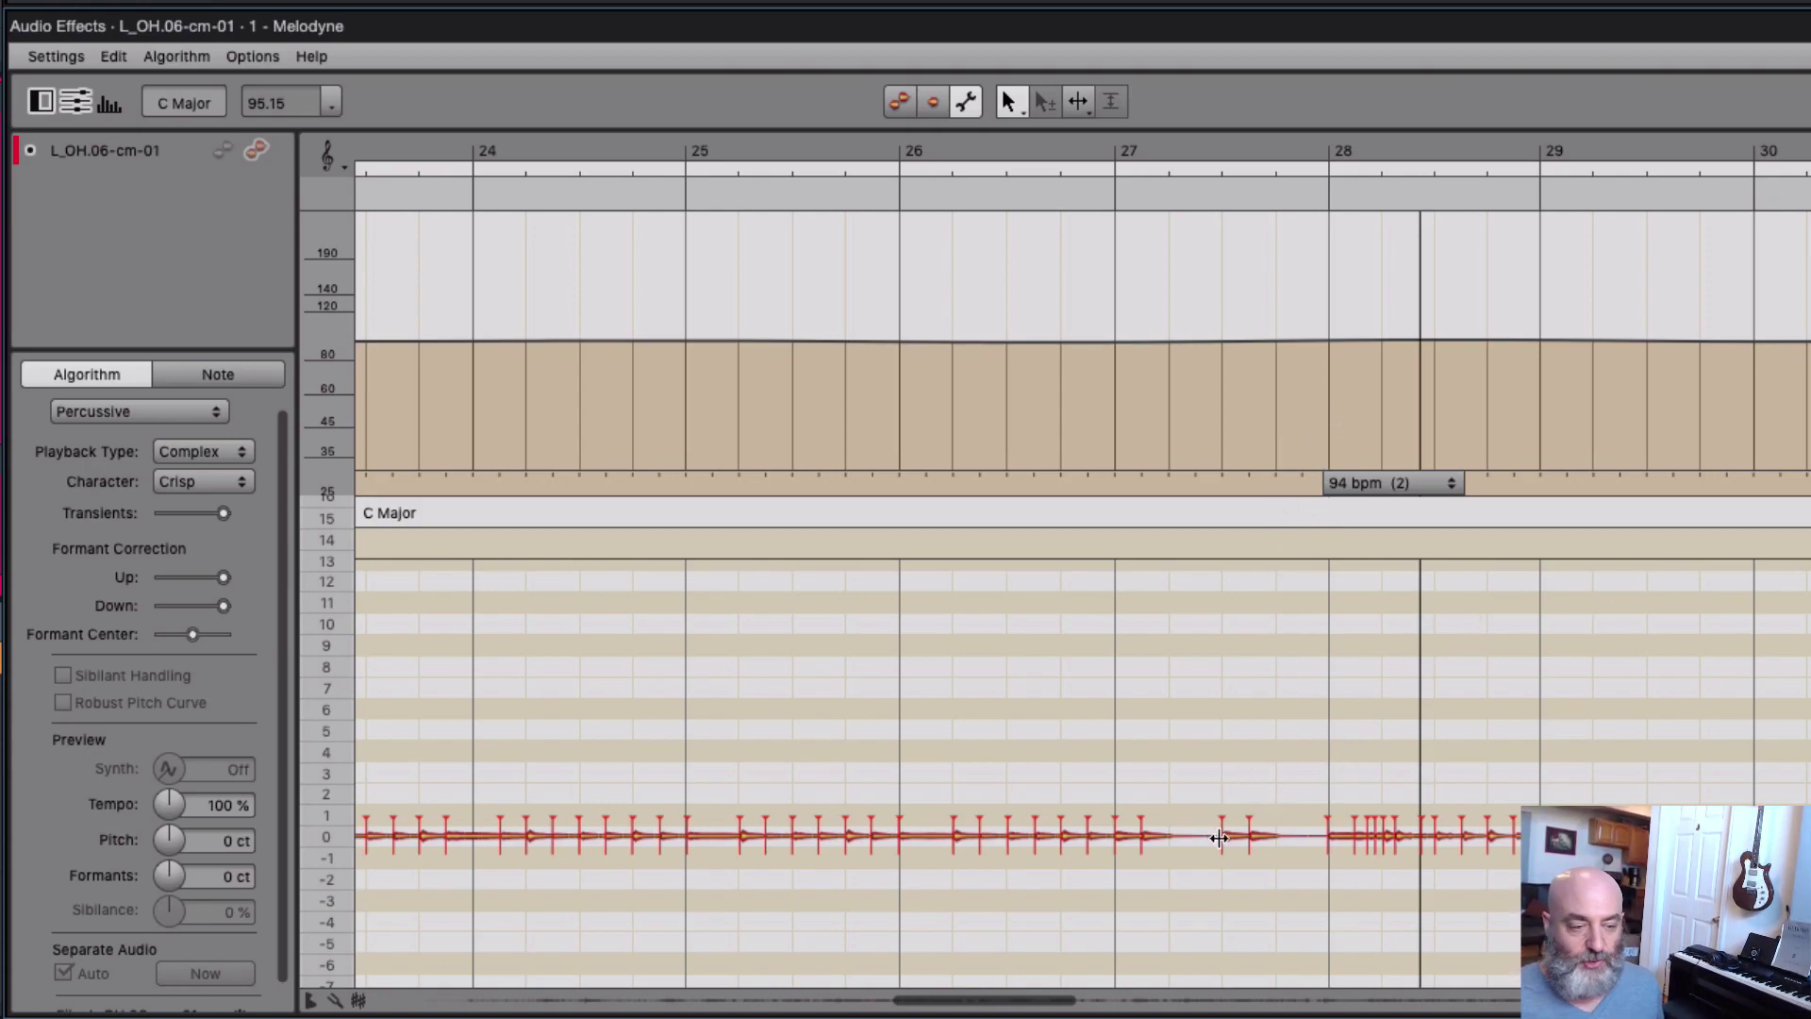
scroll(1226, 821, "left", 5)
scroll(1237, 811, "left", 20)
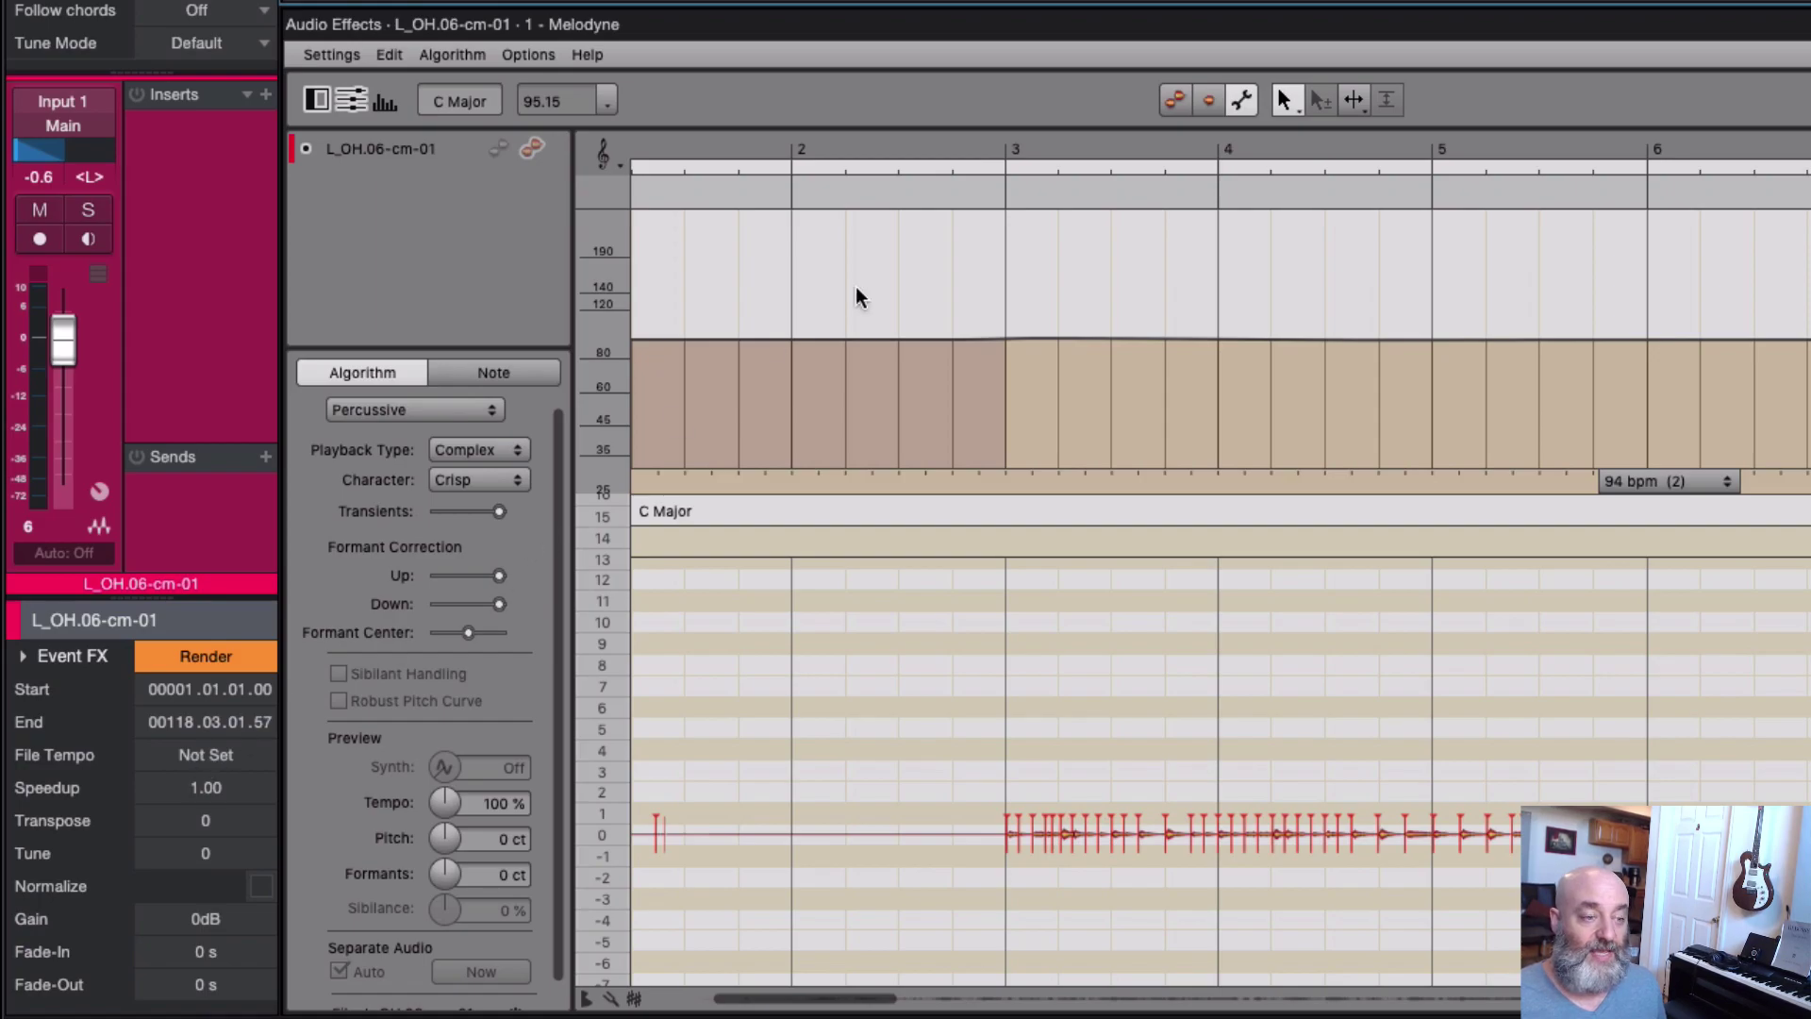
Step: Switch Melodyne from the tempo editor back to the note-editing tool
left_click(1173, 102)
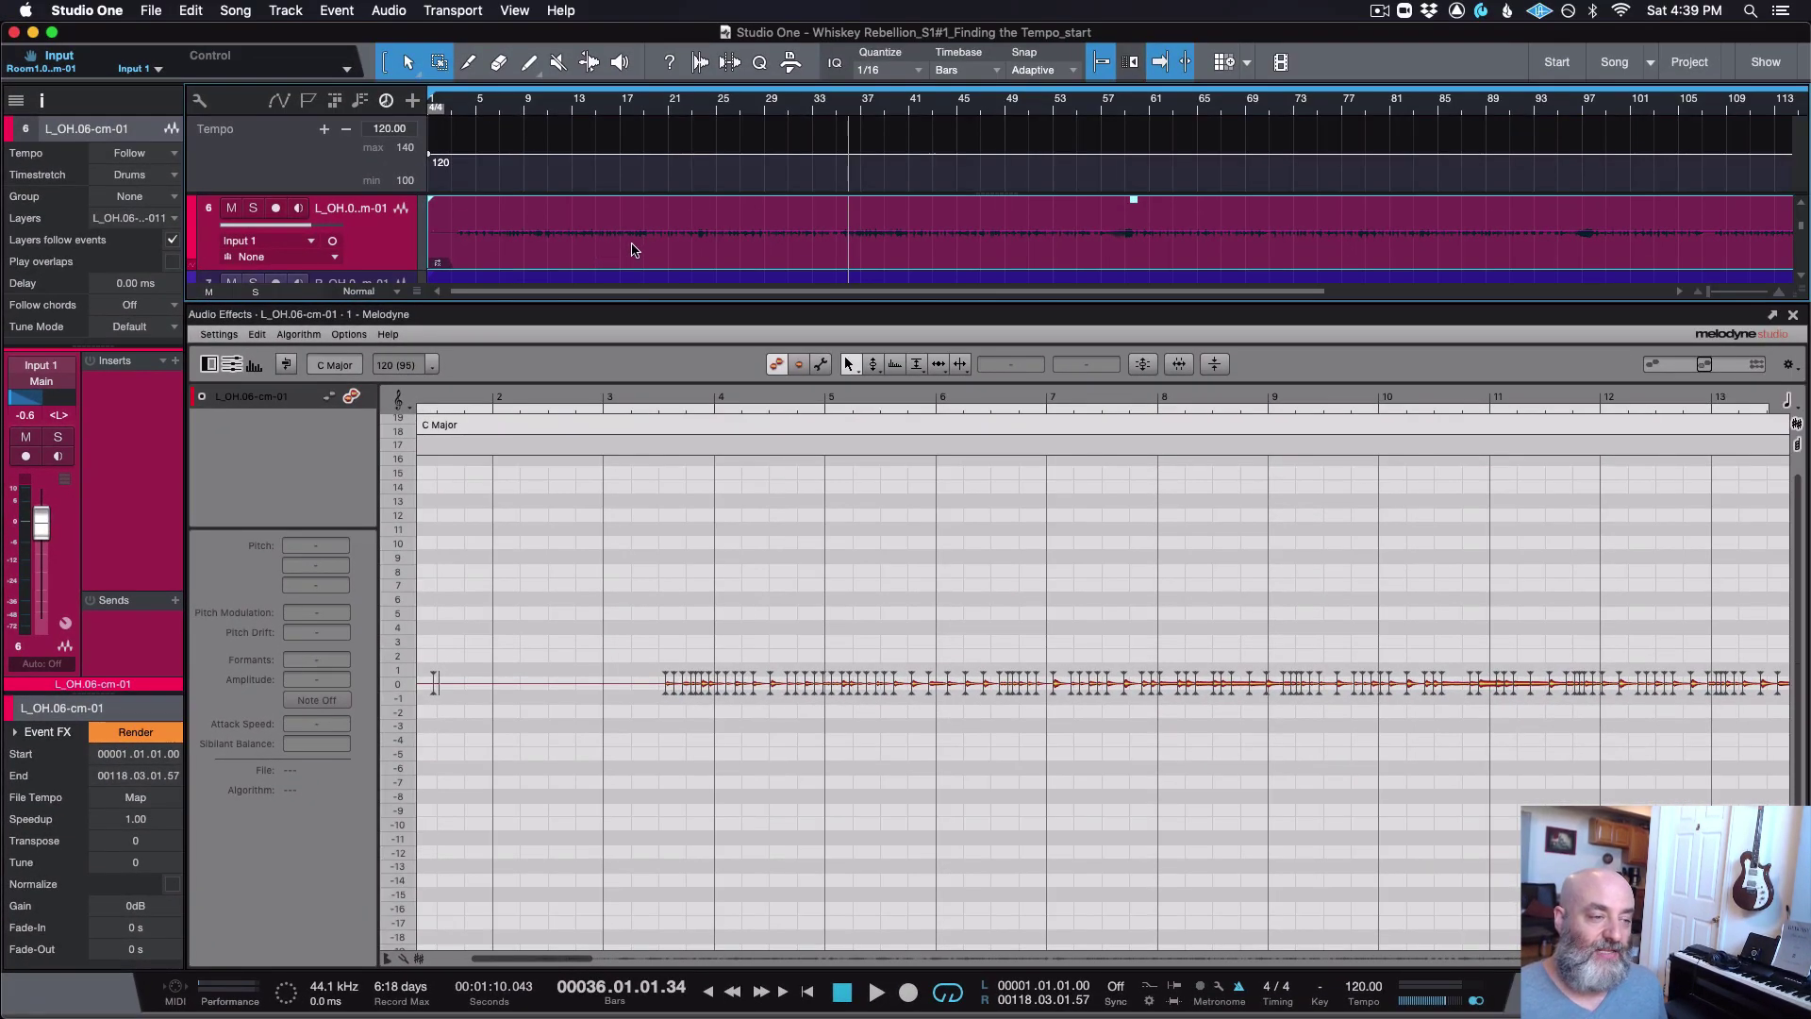
Step: From the song start, drag the overhead event onto the Tempo track and play the 95 bpm map
key("Home")
left_click_drag(647, 252, 611, 151)
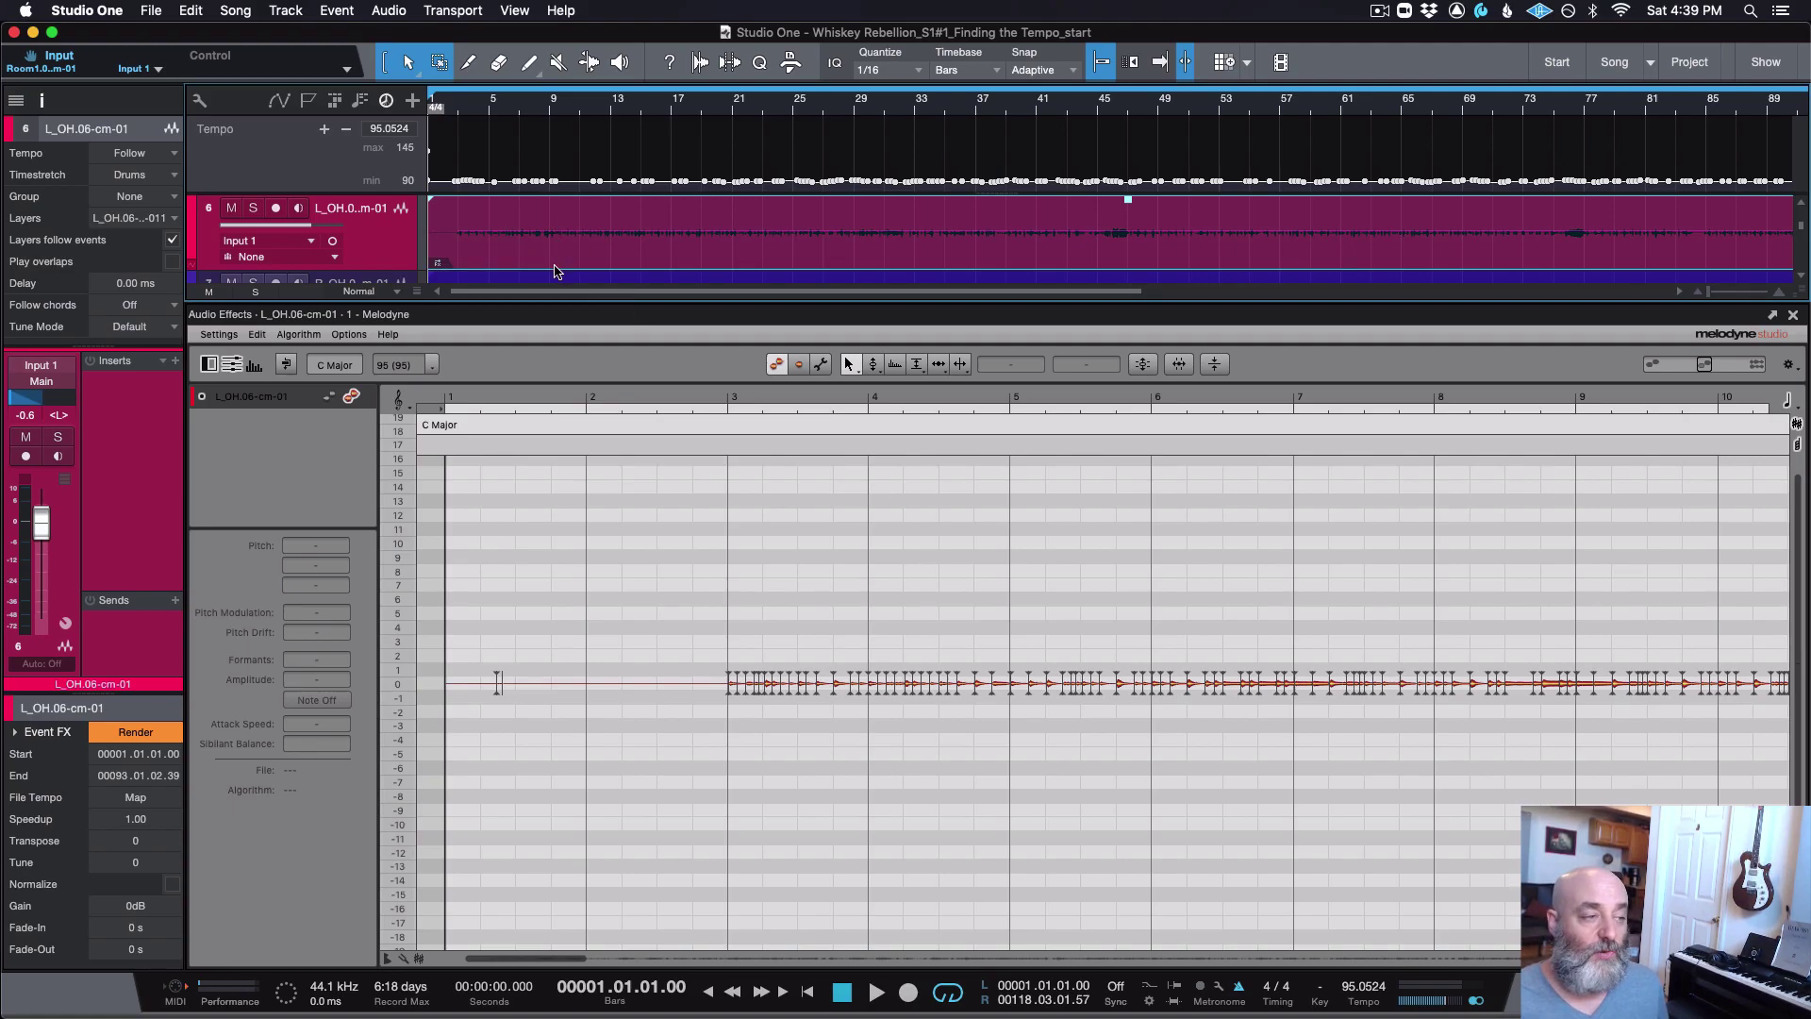
key("space")
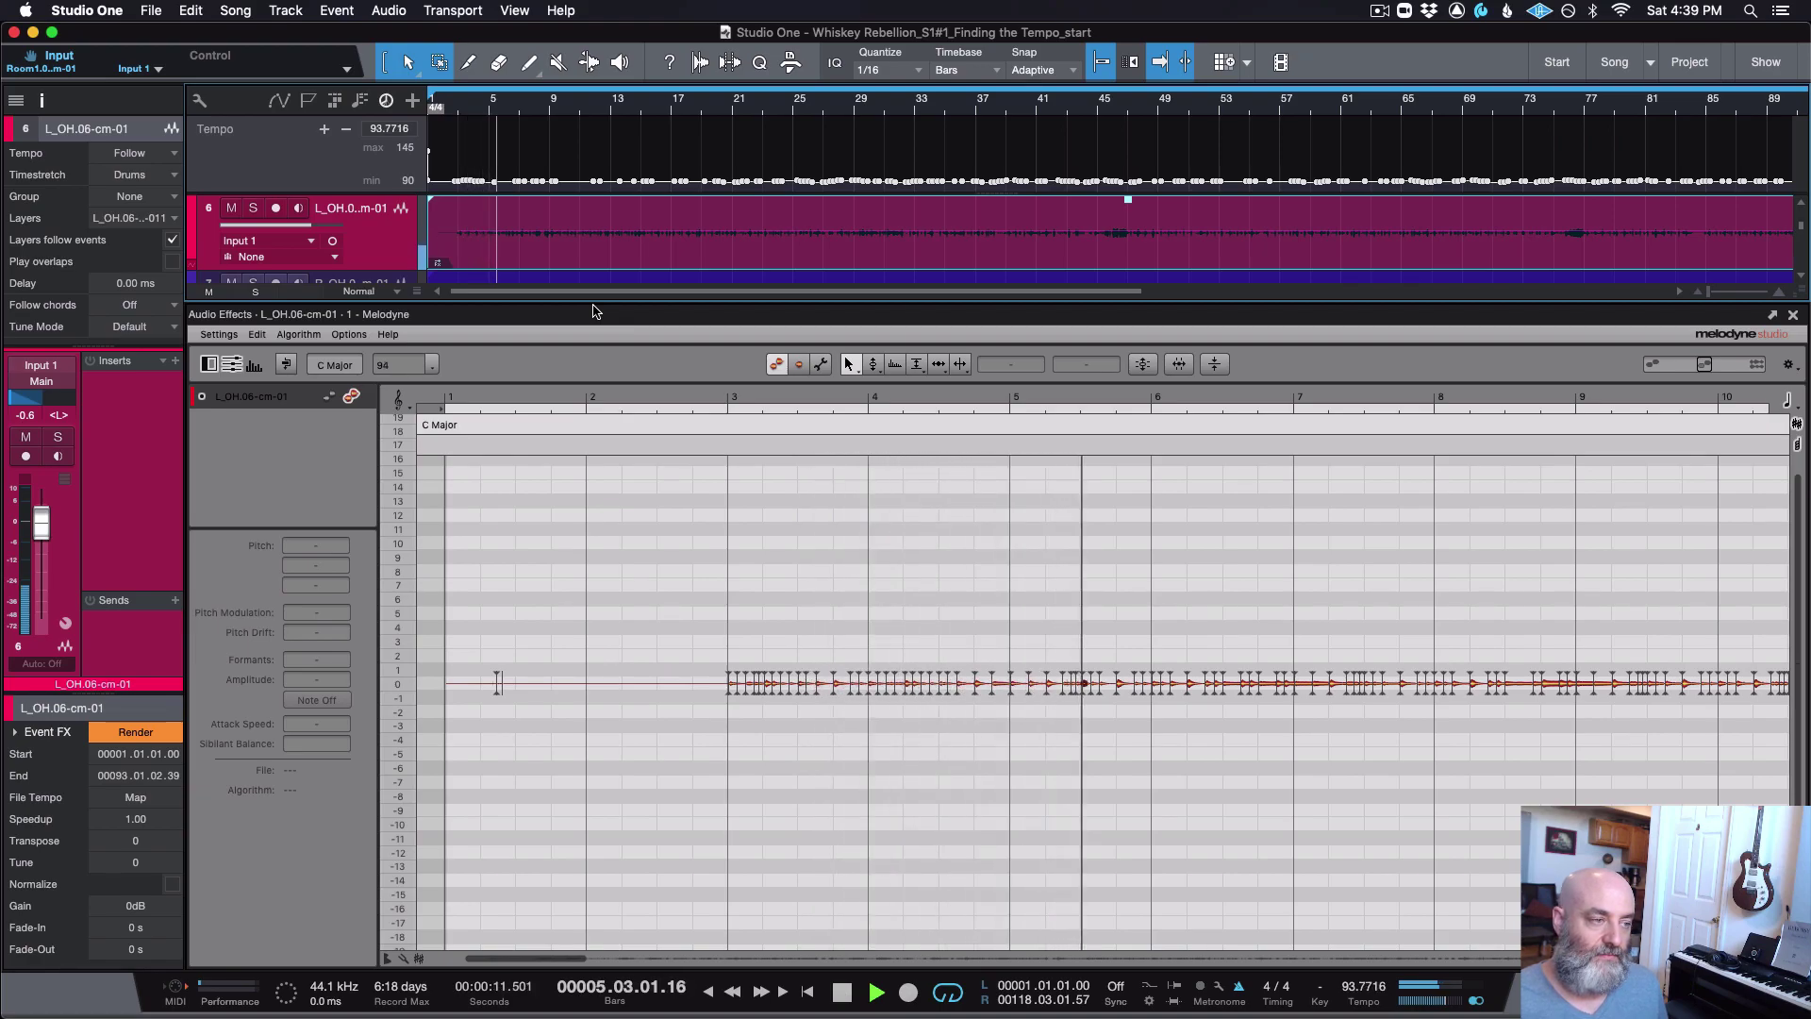
key("space")
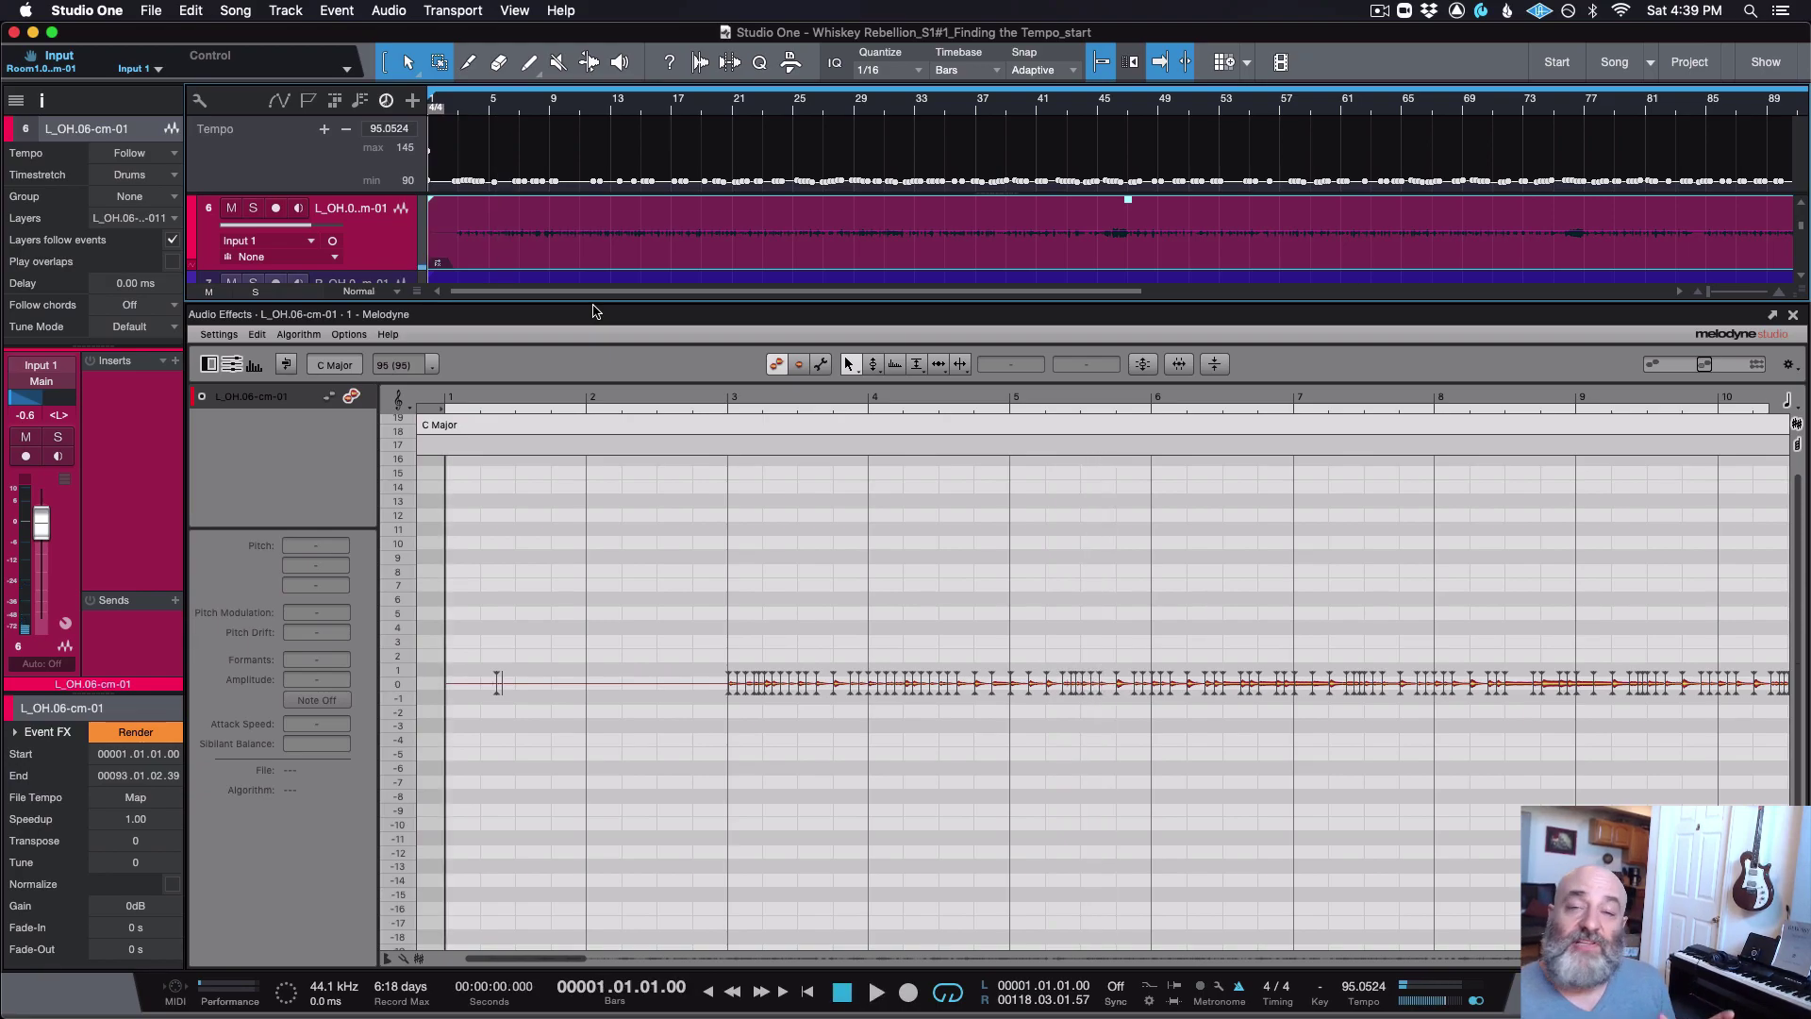